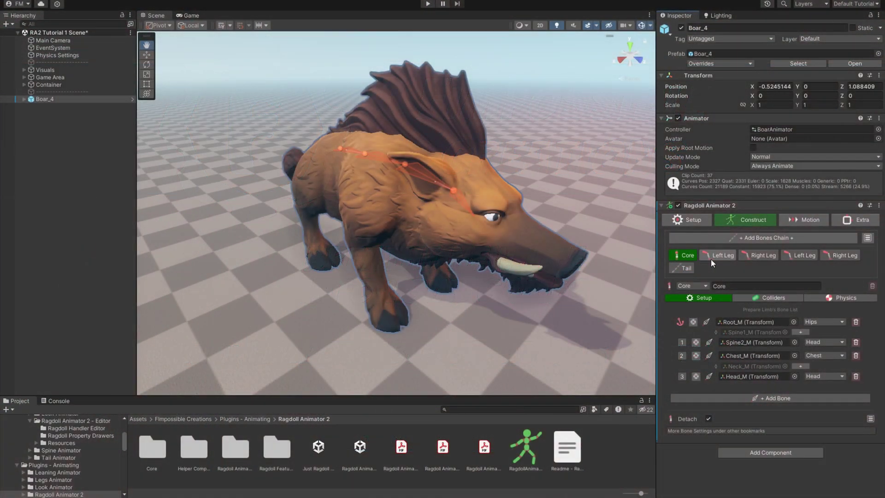
Inspect the boar's ragdoll bone chains and the Core chain's colliders from different angles
left_click(712, 256)
left_click(712, 256)
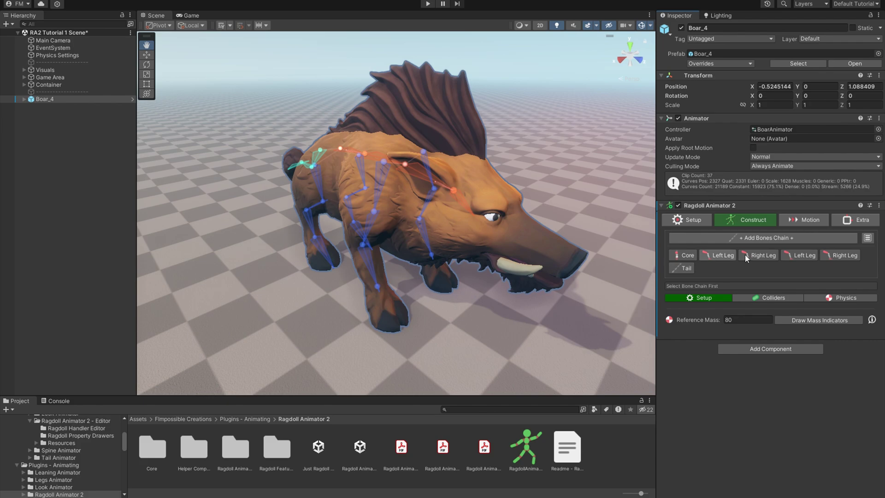
left_click(773, 297)
left_click_drag(599, 341, 533, 342, "alt")
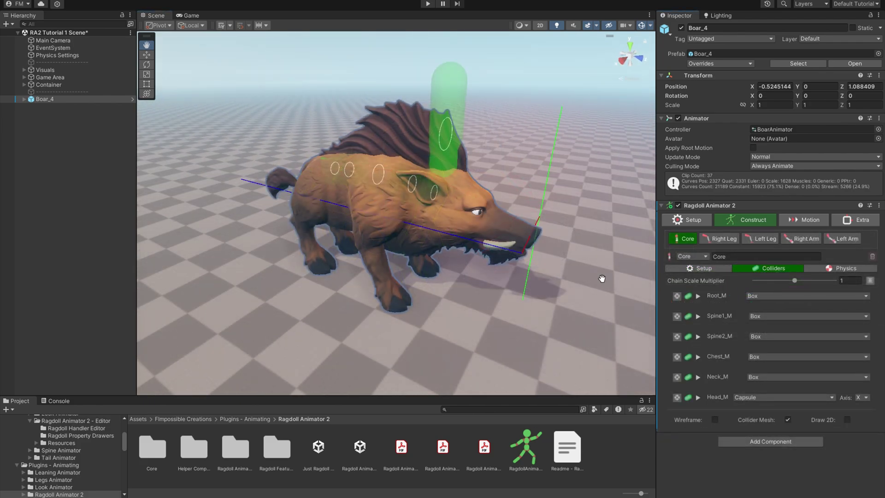
scroll(599, 277, "up", 3)
middle_click_drag(524, 158, 476, 190)
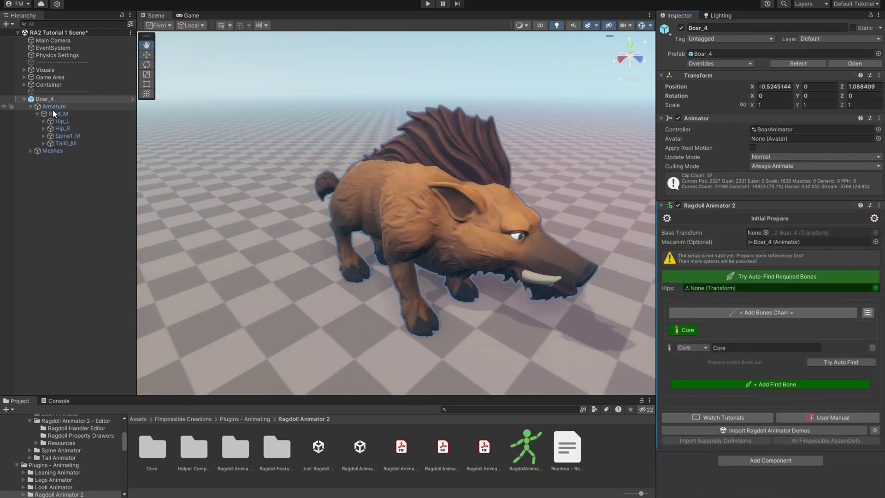
Add the Root_M bone from the boar's armature as the first bone of the Core chain
left_click_drag(56, 113, 743, 364)
left_click(754, 344)
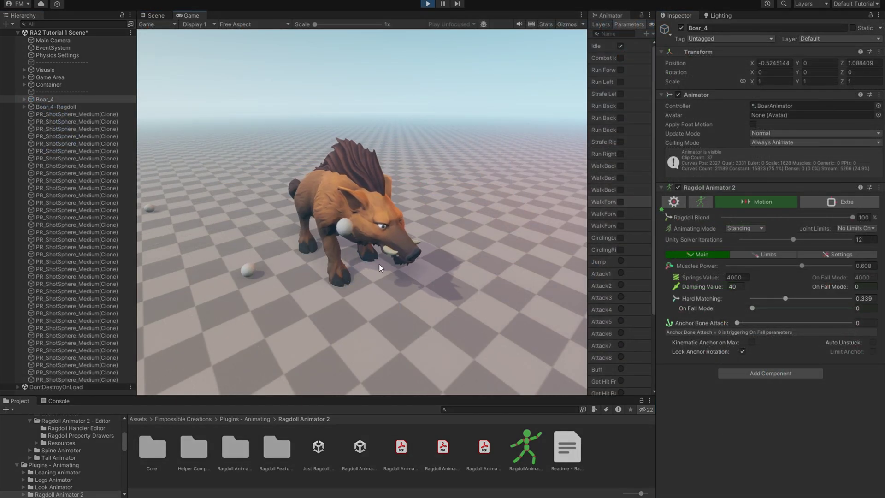
Throw test spheres at the boar in play mode to check its ragdoll reaction
left_click(382, 204)
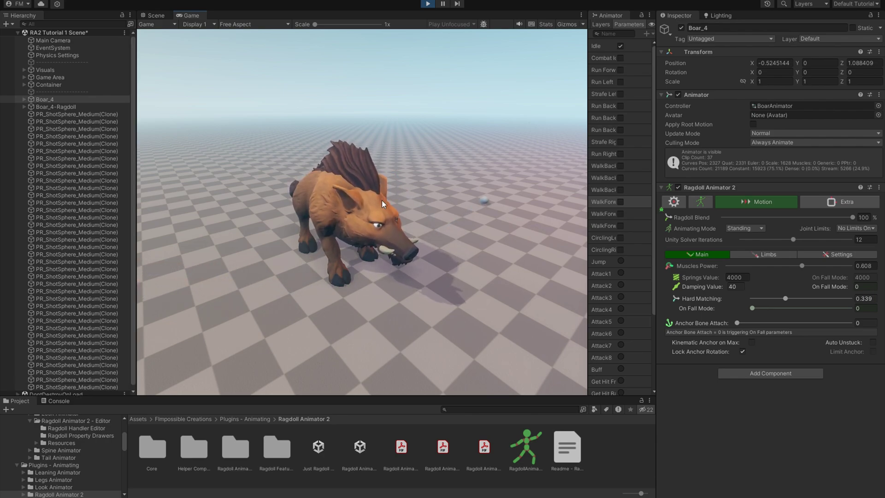
left_click(382, 204)
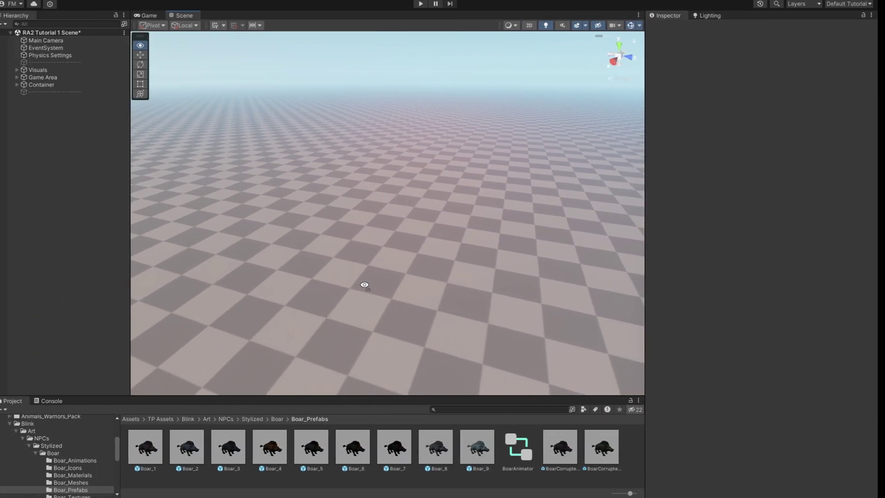
Place the Boar_4 prefab in the scene and add the Ragdoll Animator 2 component to it
right_click_drag(364, 284, 331, 294)
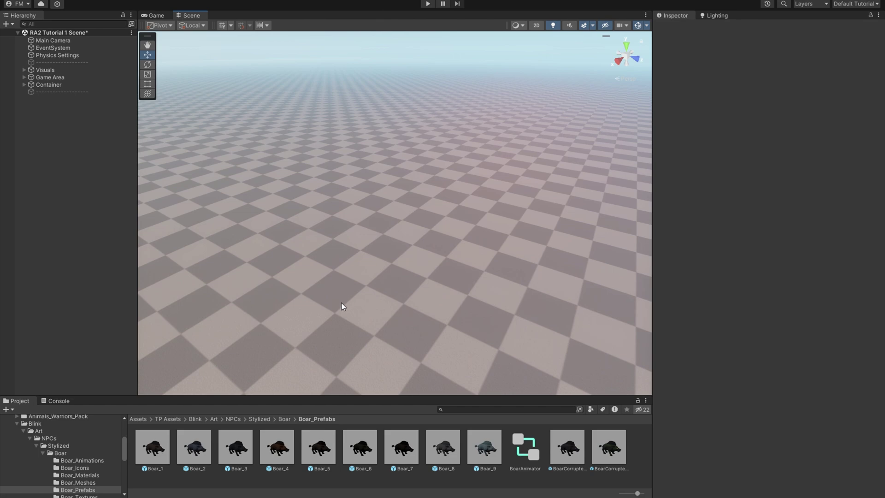
left_click_drag(277, 446, 371, 248)
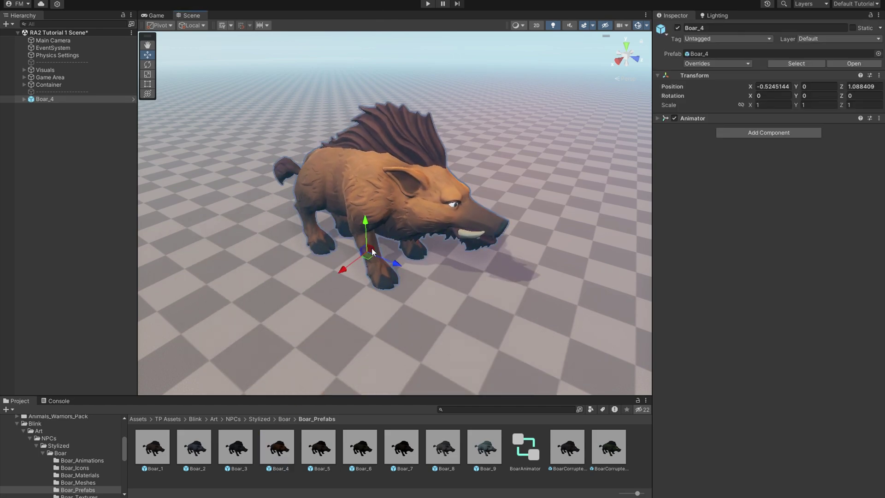
left_click(766, 132)
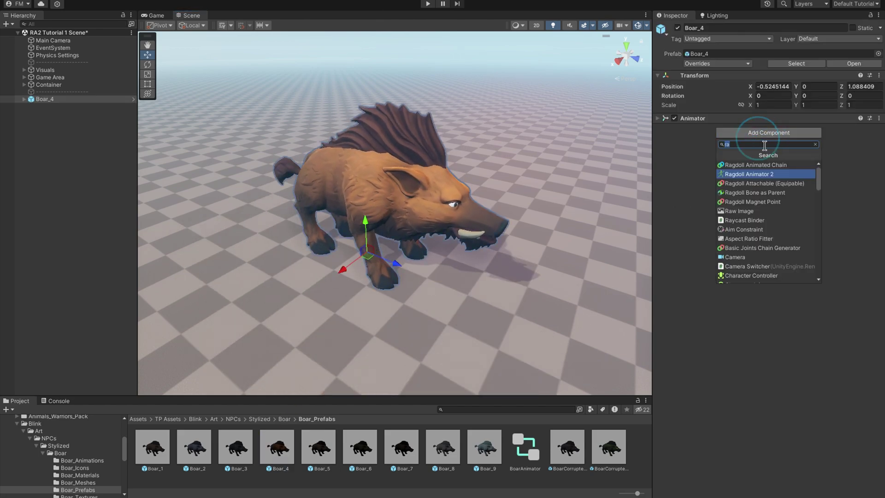
left_click(751, 175)
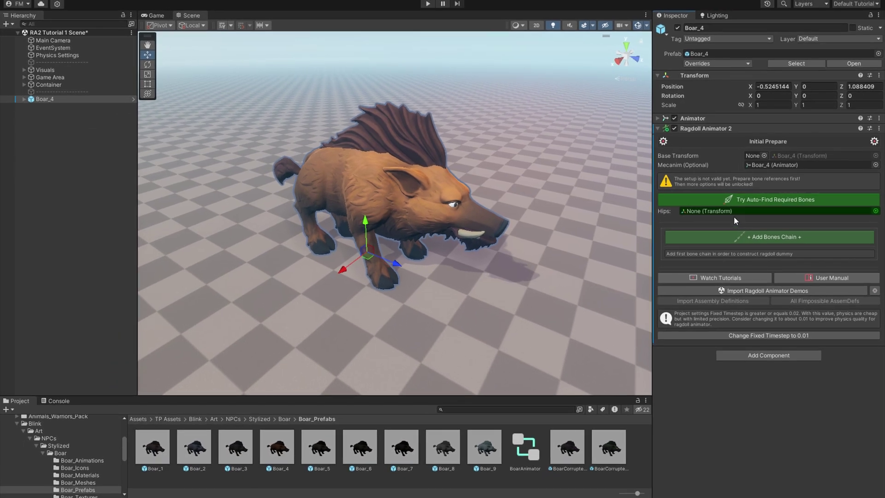
Assign Root_M from the boar's armature as the hips bone and generate the ragdoll bone structure automatically, accepting the report
left_click(25, 99)
left_click(31, 106)
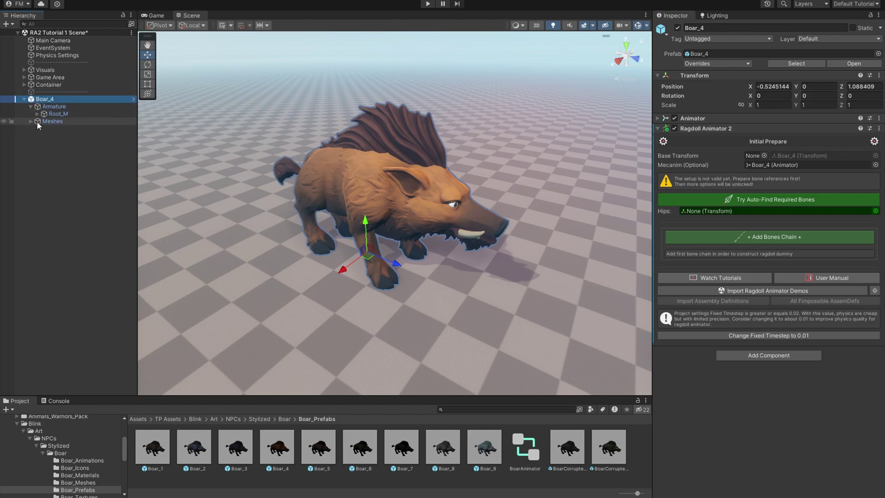
left_click(37, 113)
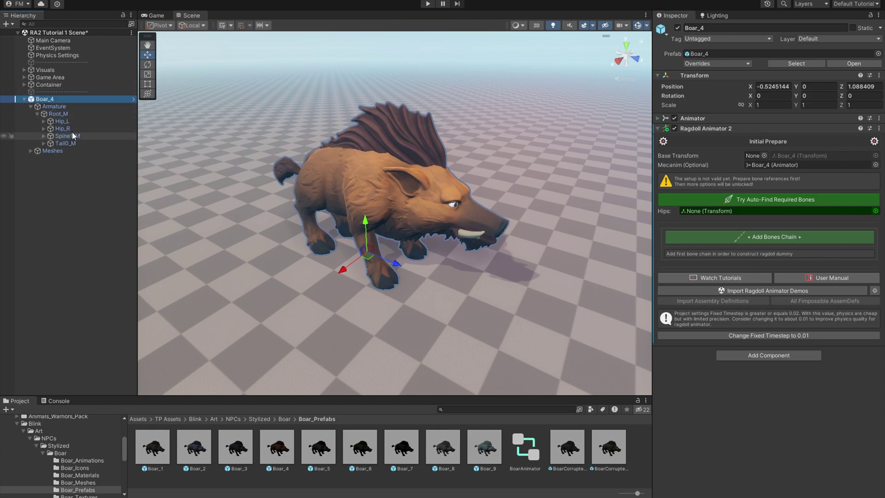
left_click_drag(62, 113, 713, 210)
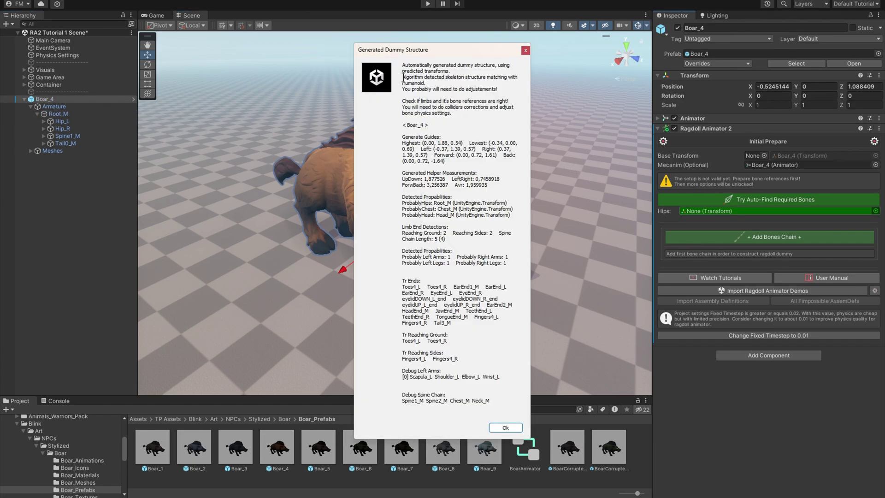
left_click_drag(401, 77, 430, 84)
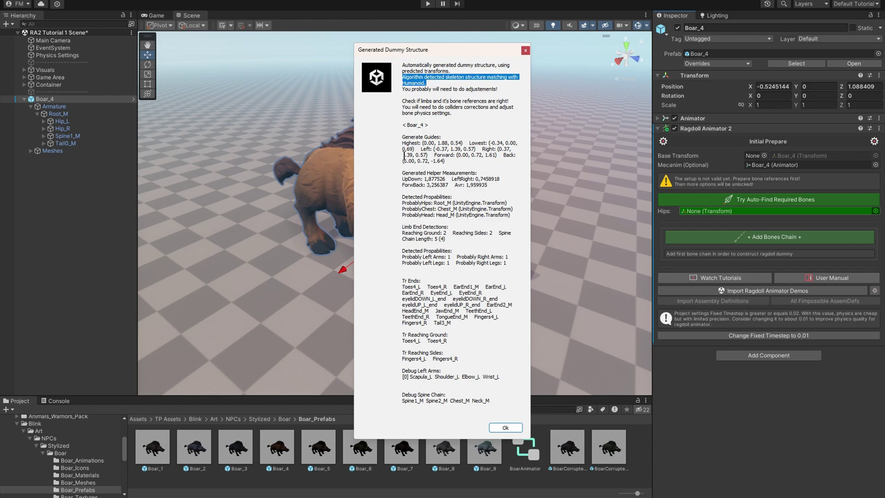
left_click(507, 427)
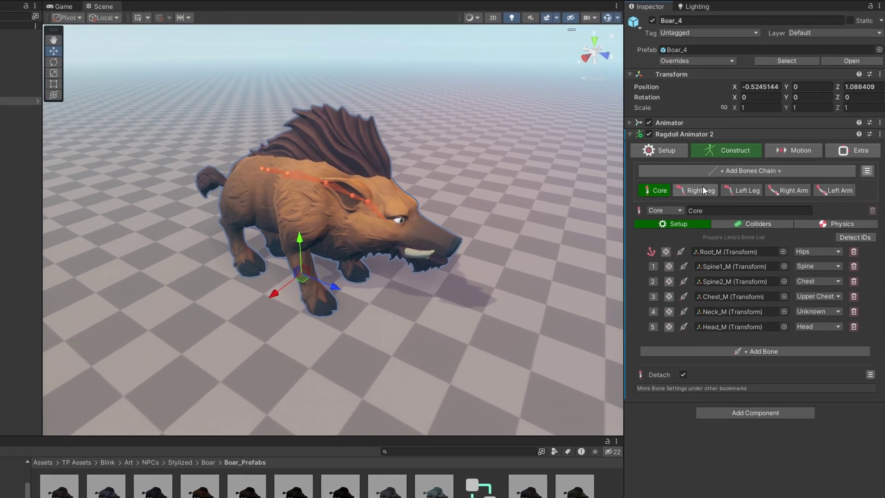
Fit the Core chain's Head_M capsule collider over the boar's head, using the Y axis, radius about 0.25 and length about 0.85
left_click(654, 192)
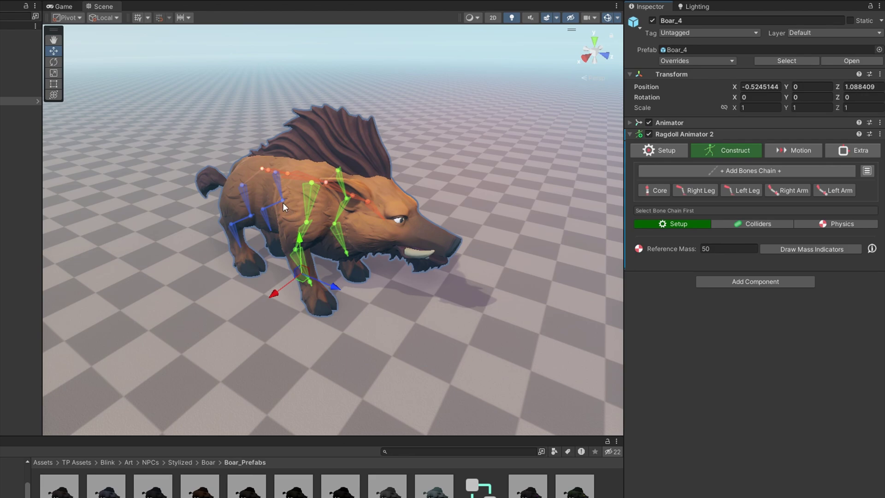
left_click(734, 222)
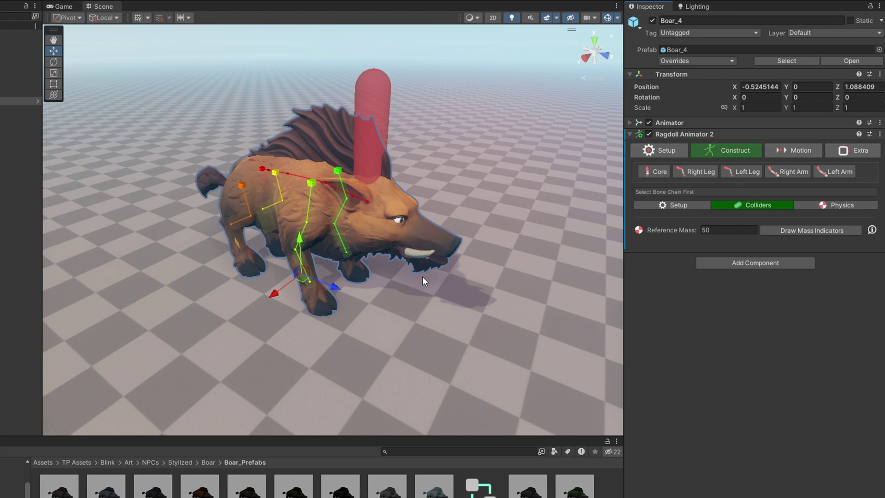
left_click(655, 171)
left_click(282, 207)
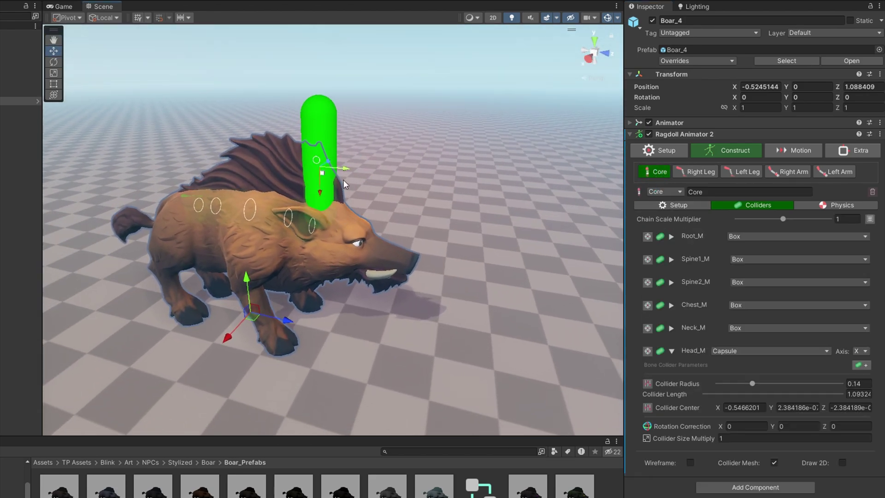
left_click_drag(374, 175, 352, 256)
left_click(860, 352)
left_click(850, 365)
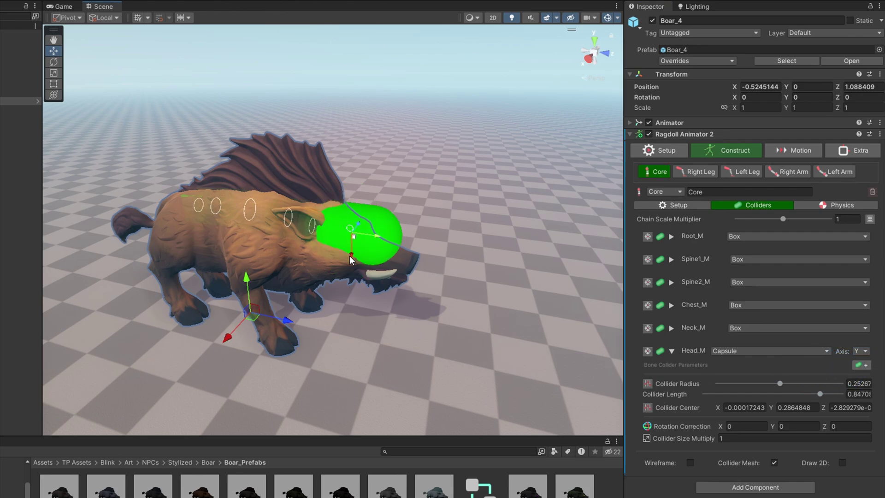
left_click_drag(351, 259, 374, 257)
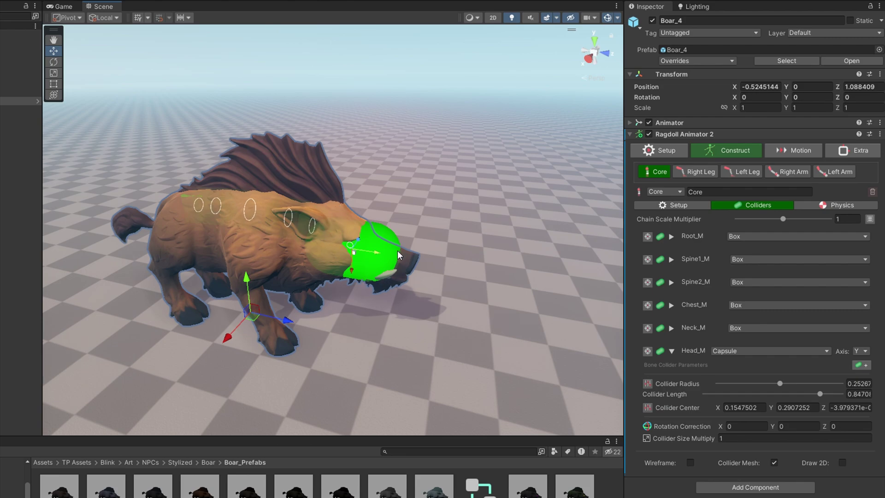
Increase the Ragdoll Size Multiplier to about 1.8 and reduce the Head_M collider to radius about 0.16 and length about 0.54
left_click(672, 151)
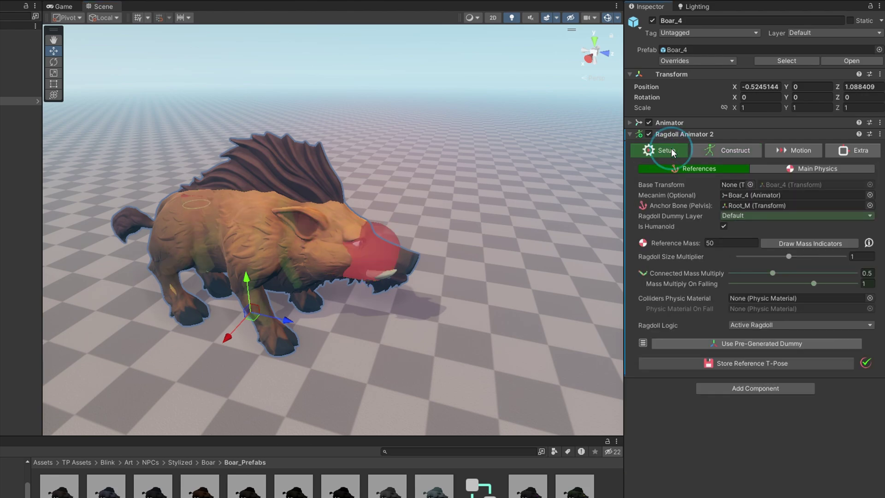
right_click_drag(478, 233, 456, 242)
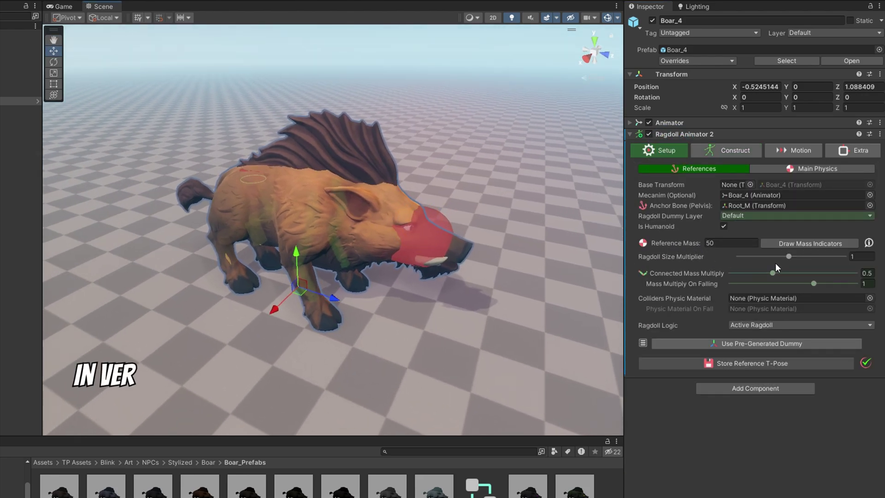
left_click_drag(786, 257, 830, 259)
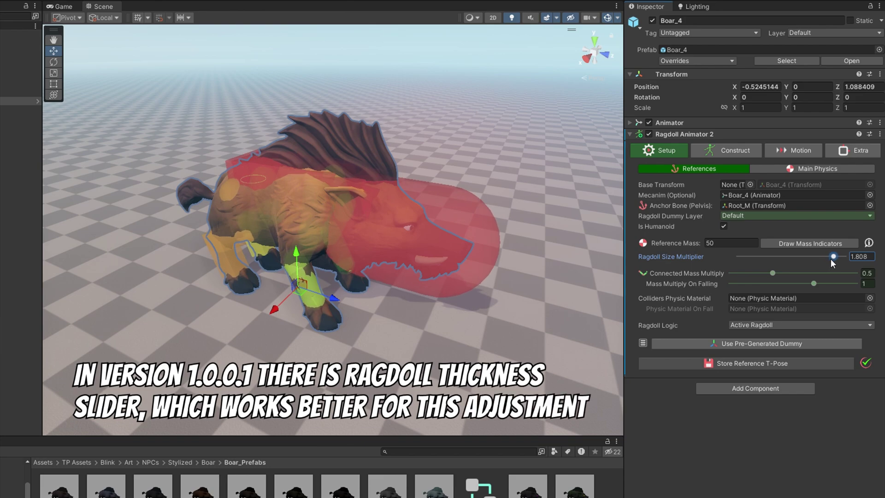
left_click(751, 152)
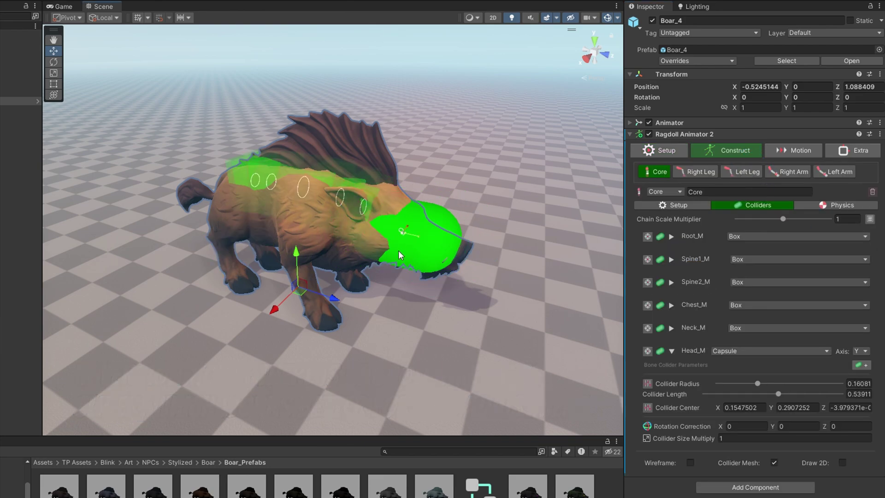
Test the ragdoll in play mode by throwing spheres at the boar, and browse the extra feature categories before stopping
key("ctrl+p")
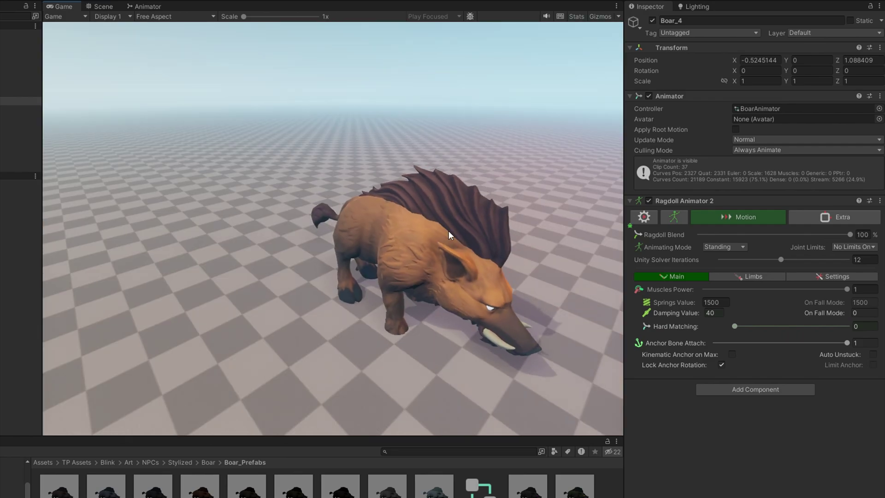
left_click(414, 202)
left_click(363, 197)
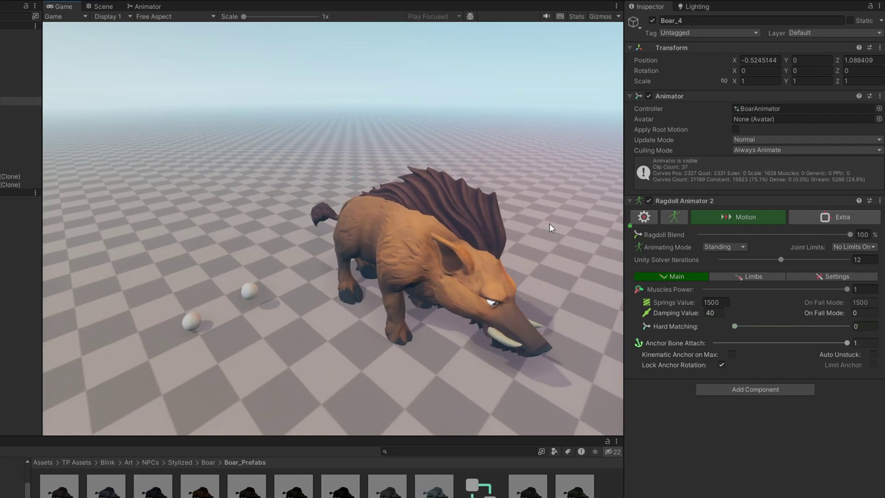
left_click(834, 217)
left_click(854, 235)
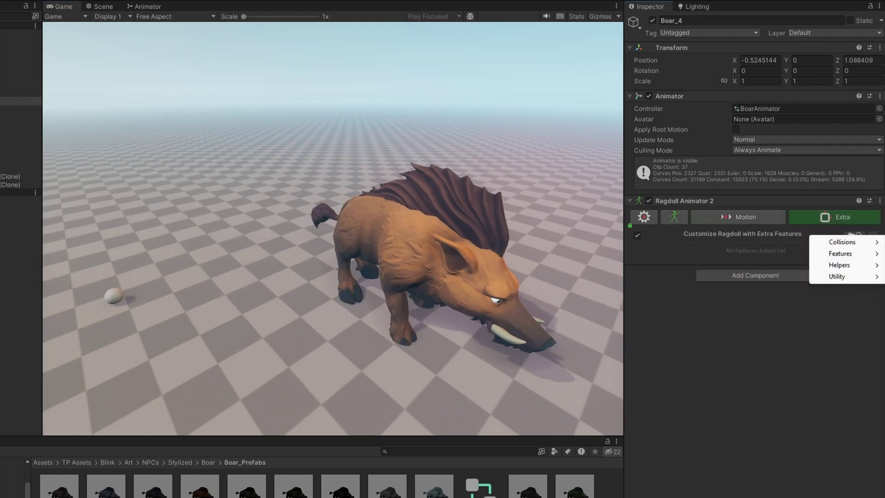
left_click(368, 1)
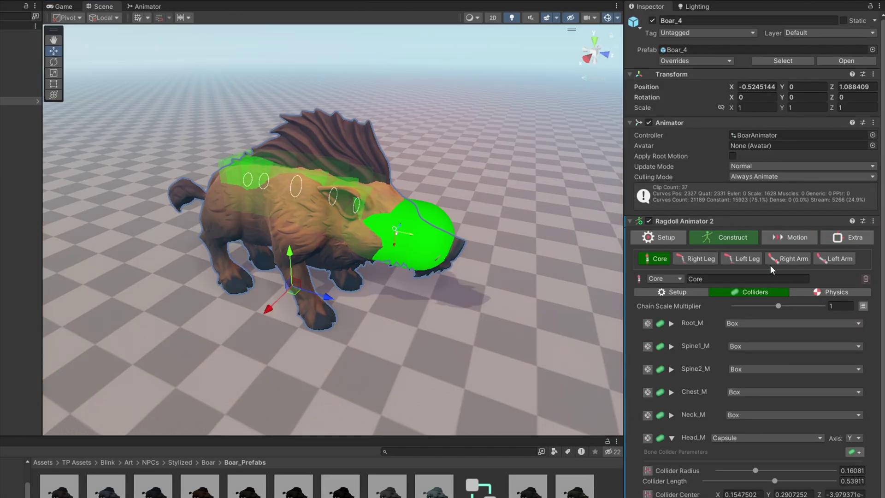
Change the Right Arm bone chain's type to Right Leg and the Left Arm bone chain's type to Right Arm
left_click(787, 236)
left_click(724, 237)
left_click(790, 259)
left_click(663, 278)
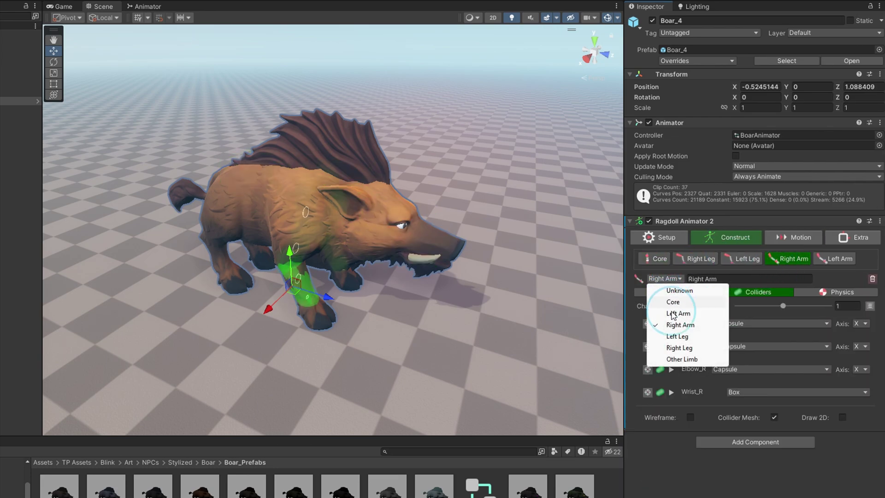
left_click(687, 348)
left_click(834, 259)
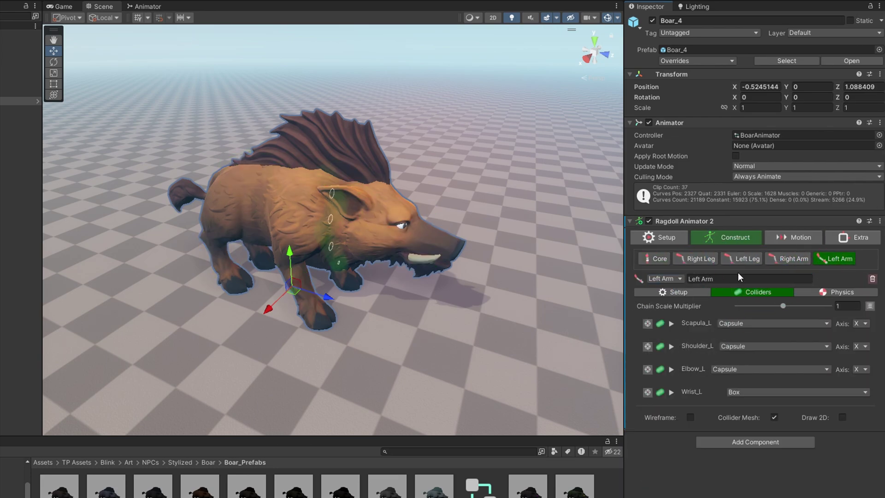
left_click(671, 278)
left_click(679, 324)
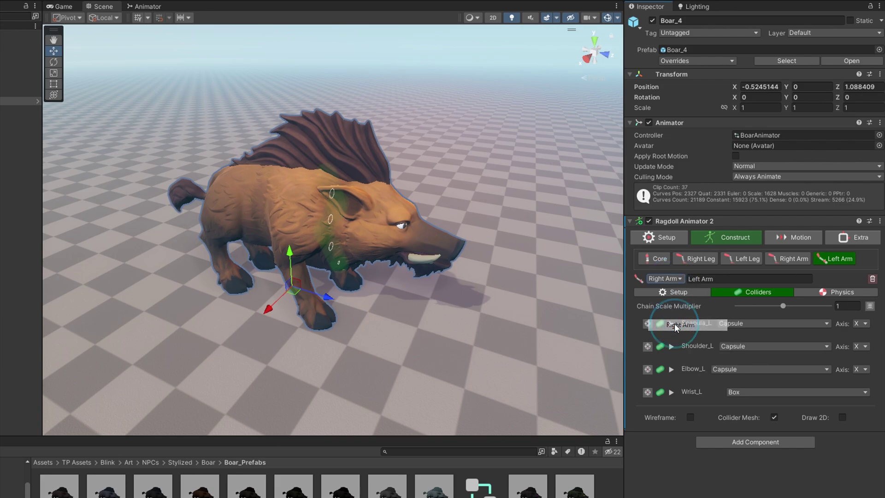
Add the Kinematic Feet Switcher helper to the ragdoll's extra features
left_click(847, 240)
left_click(846, 254)
mouse_move(836, 288)
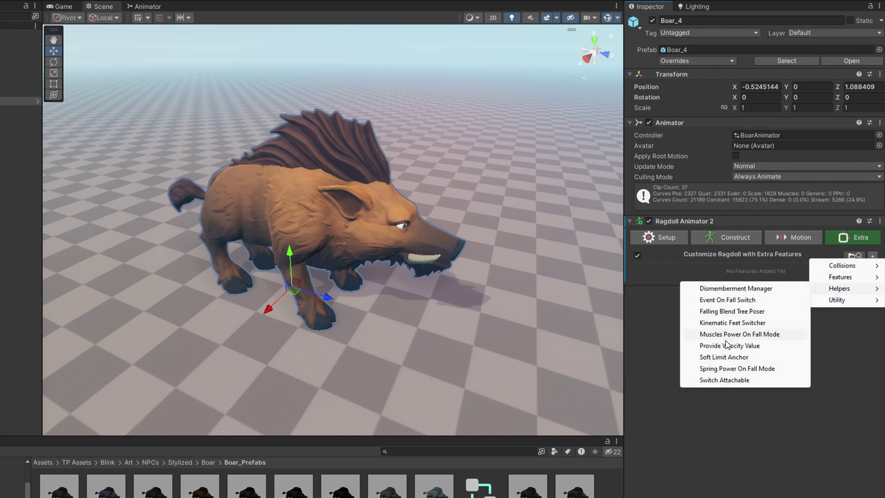
left_click(729, 323)
Run the scene, set Anchor Bone Attach to 0 in the main motion settings, and throw a sphere at the boar
key("ctrl+p")
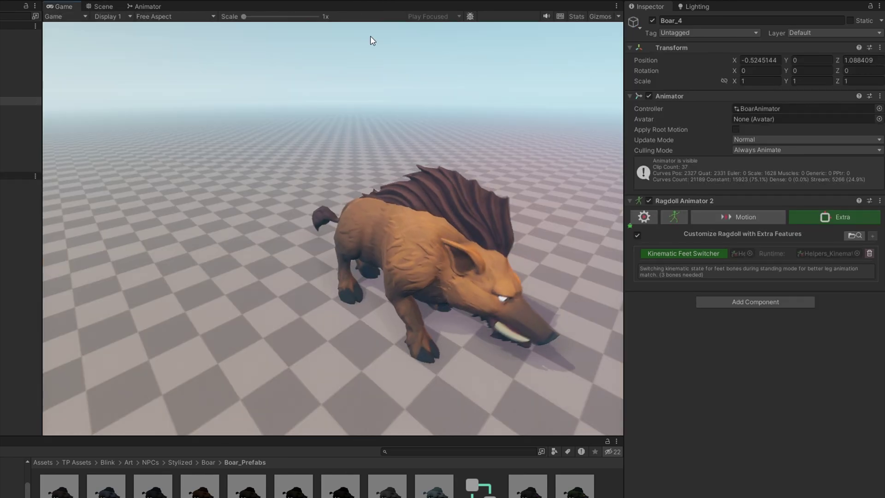
left_click(699, 217)
left_click(674, 276)
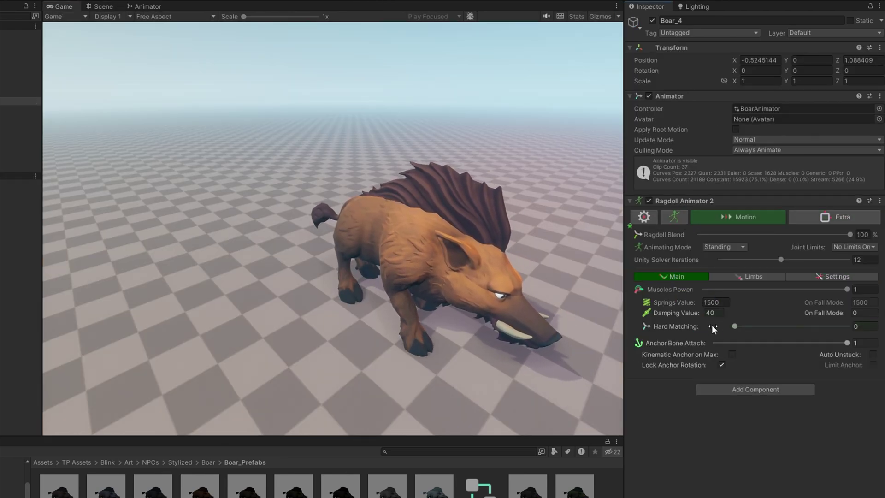
left_click_drag(740, 344, 701, 342)
left_click(382, 201)
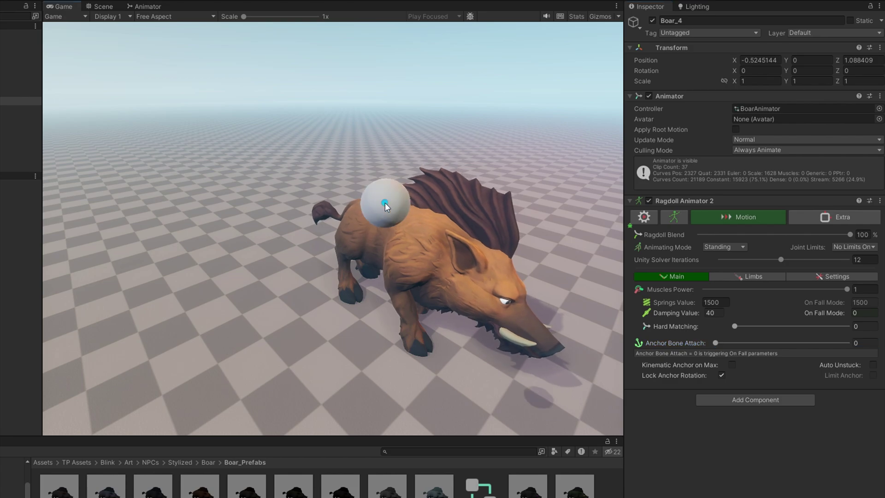
Throw more spheres at the boar in play mode to test its physical reaction
left_click(348, 202)
left_click(449, 234)
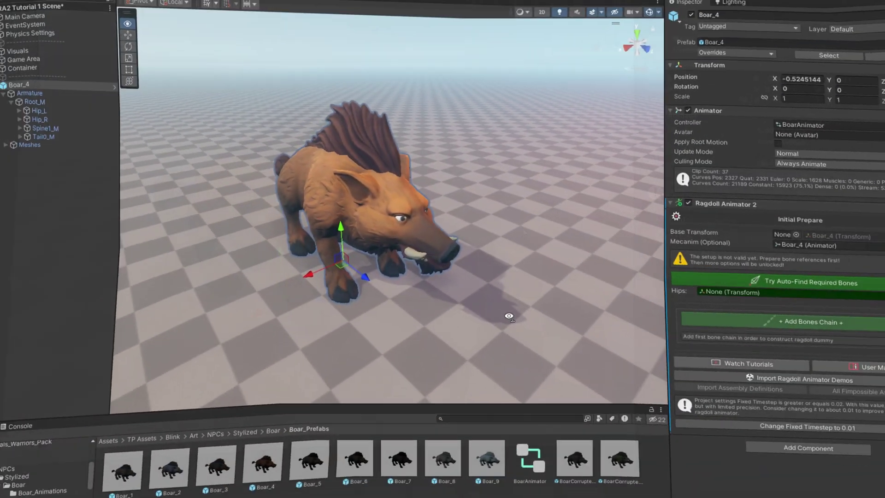
Add a Core bone chain to the unconfigured ragdoll and assign Root_M as its first bone
right_click_drag(508, 316, 510, 319)
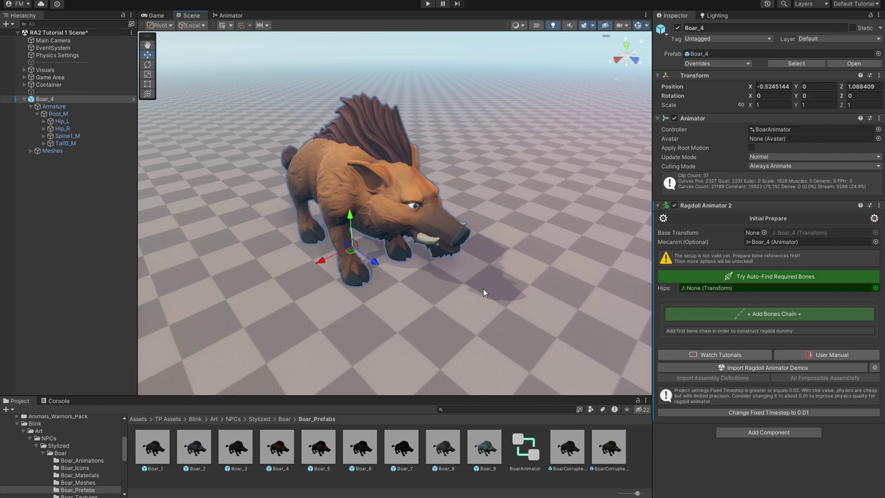
left_click(772, 313)
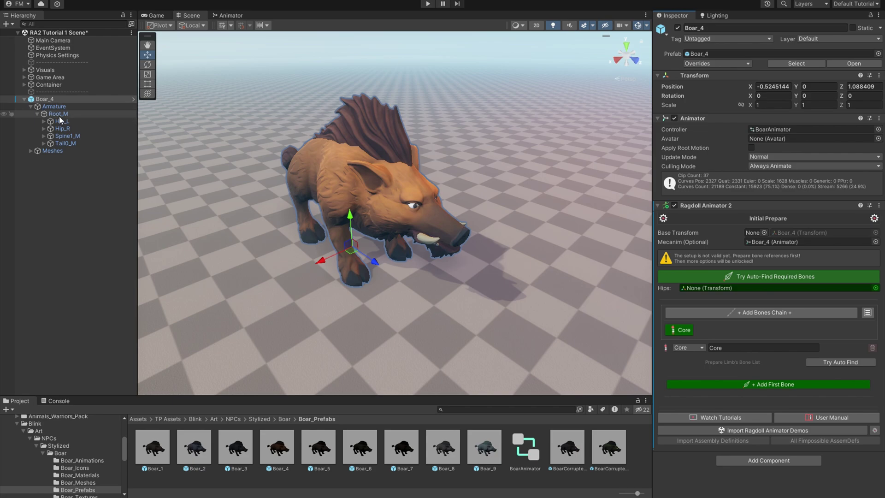
left_click_drag(59, 116, 712, 371)
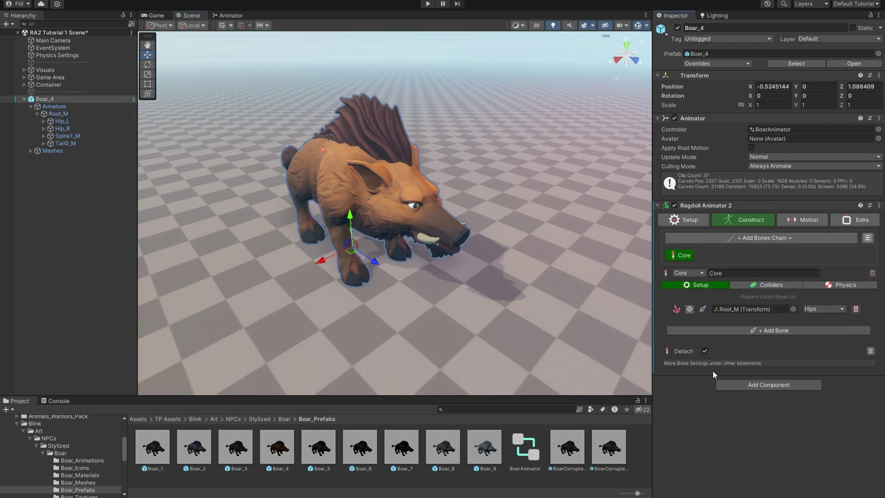
Extend the Core chain with the bones Spine1_M, Spine2_M, Chest_M, Neck_M and Head_M
left_click_drag(479, 307, 574, 291, "alt")
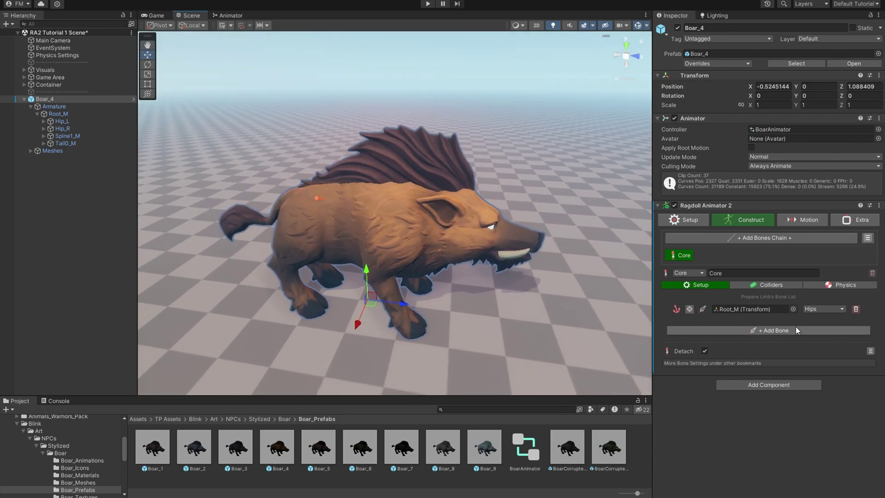
left_click(777, 332)
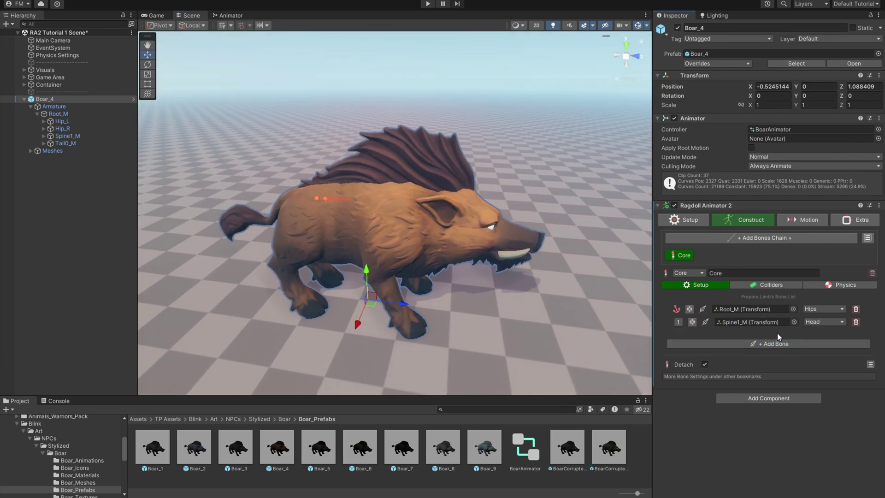
left_click(762, 346)
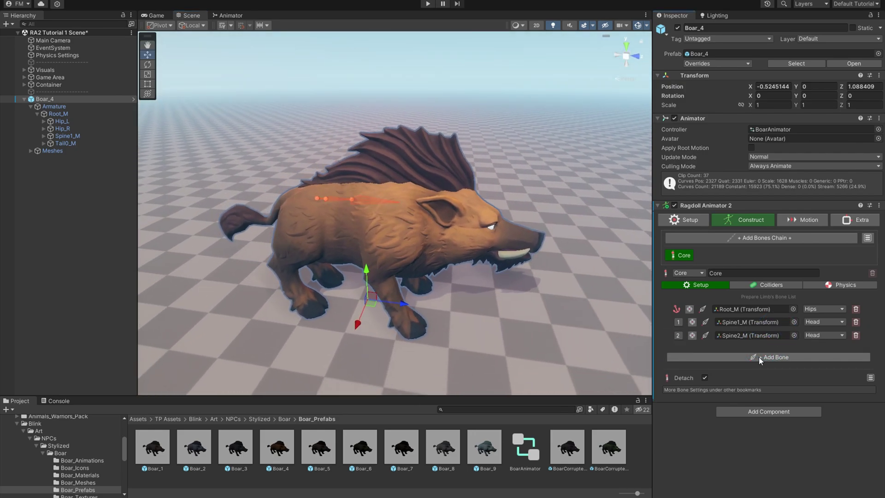
left_click(759, 357)
left_click(758, 370)
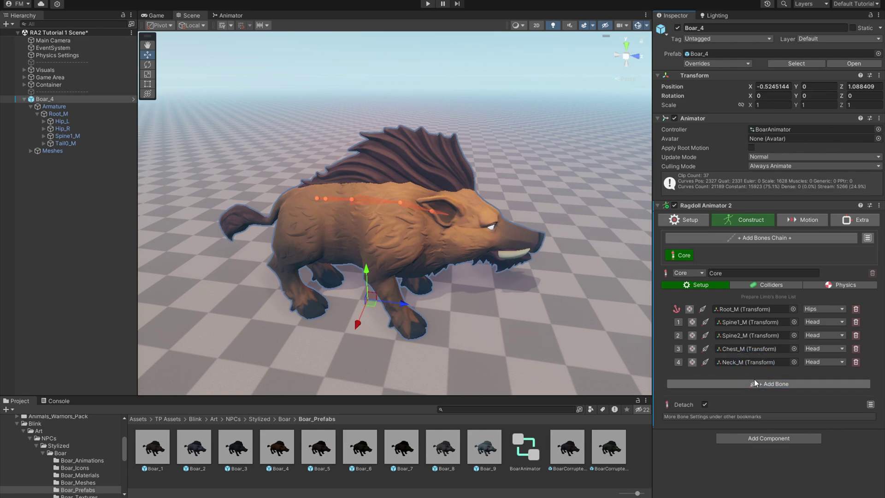
left_click(754, 382)
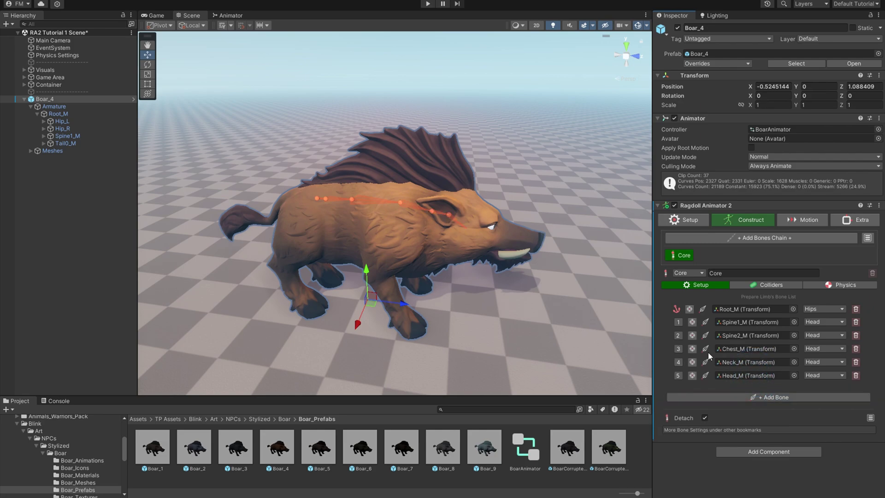
Remove the Neck_M and Spine1_M bones from the Core chain
left_click_drag(526, 289, 474, 235, "alt")
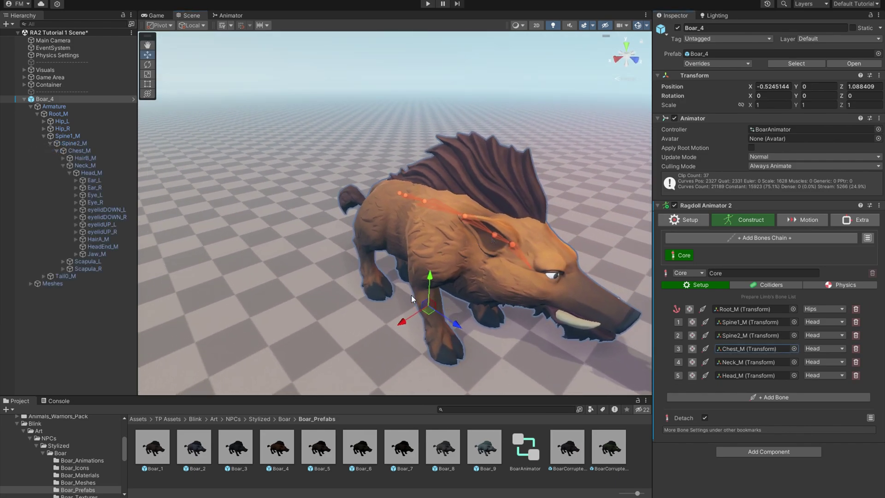
key("a")
right_click_drag(411, 295, 472, 301)
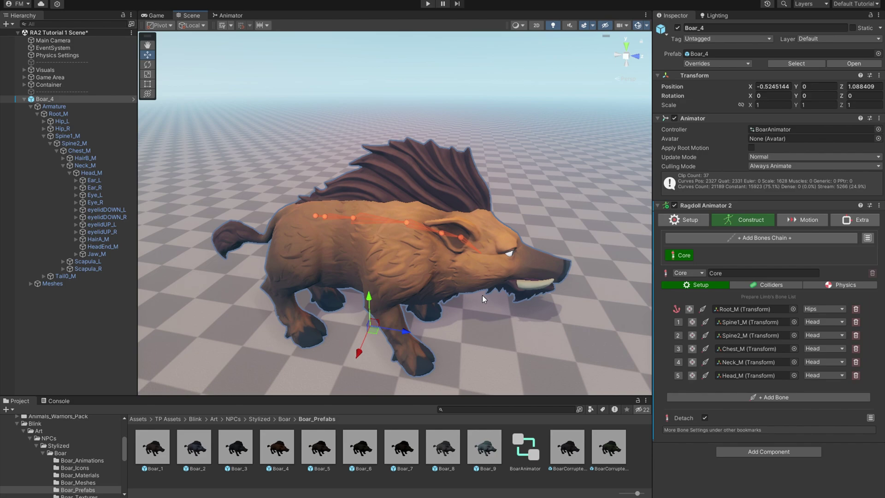
left_click(855, 363)
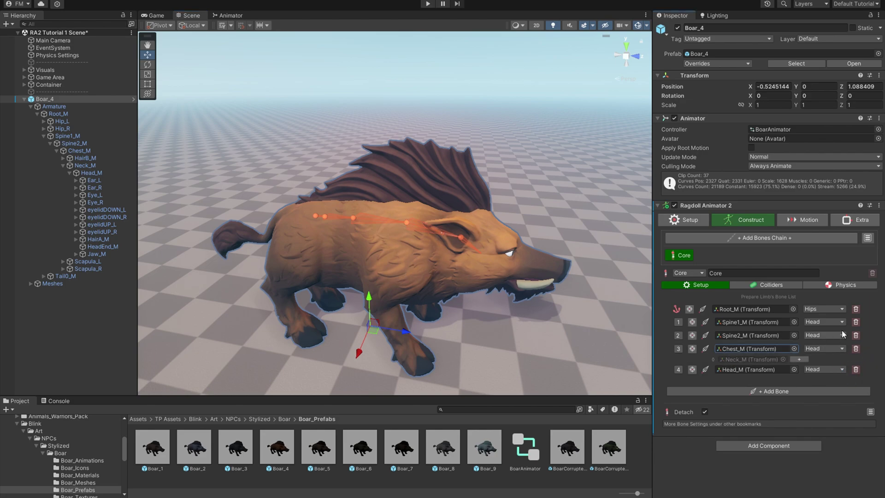
left_click(855, 322)
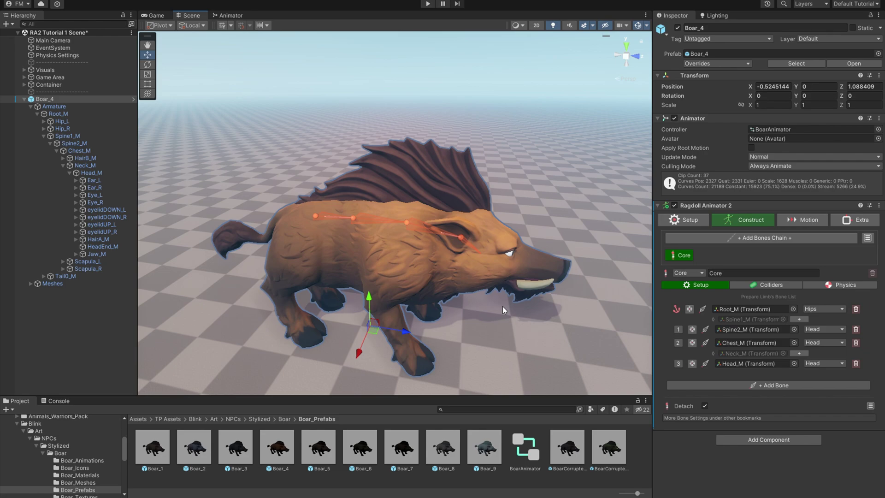
Add a second bone chain, set its type to Left Leg and assign Hip_L as its first bone
left_click_drag(503, 306, 578, 292, "alt")
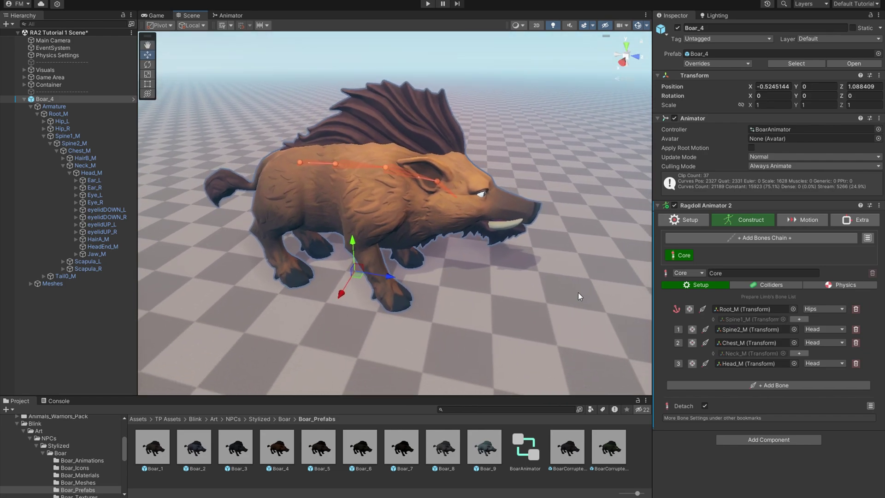
left_click(760, 236)
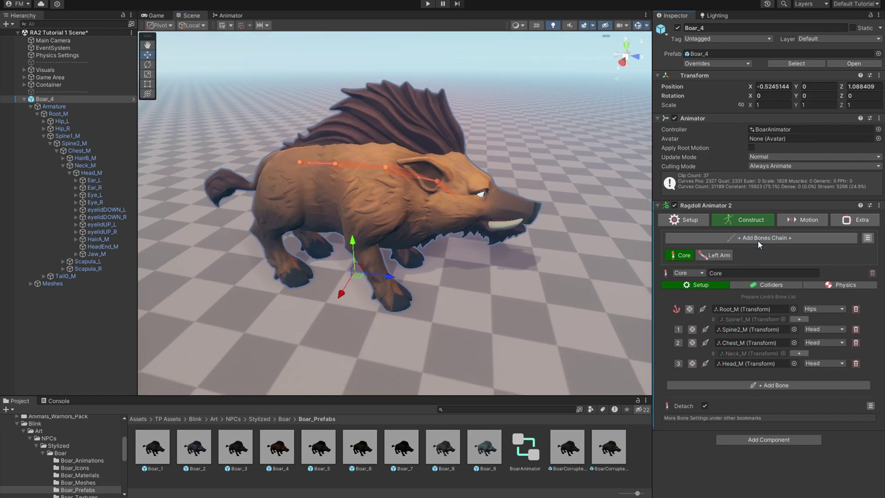
left_click(719, 256)
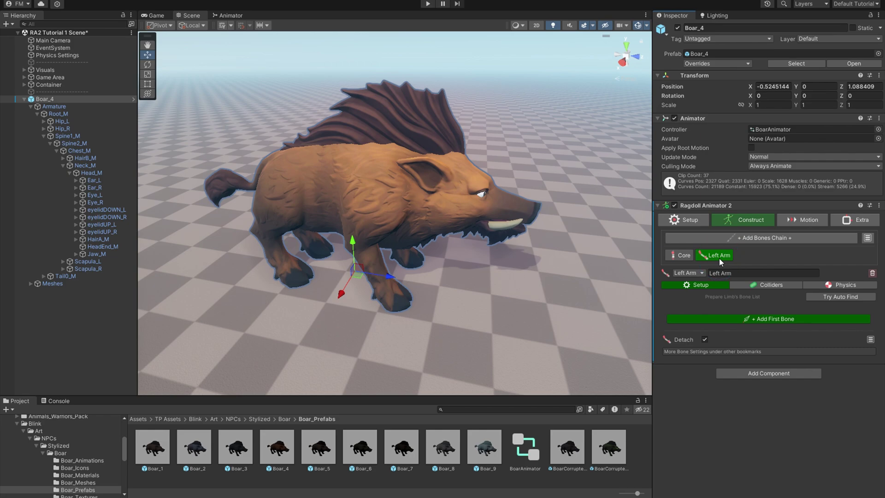
left_click(697, 272)
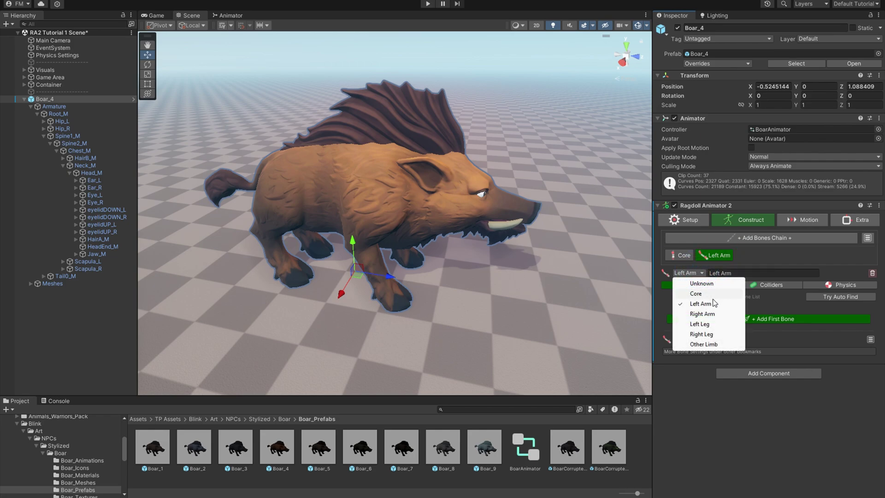
left_click(719, 326)
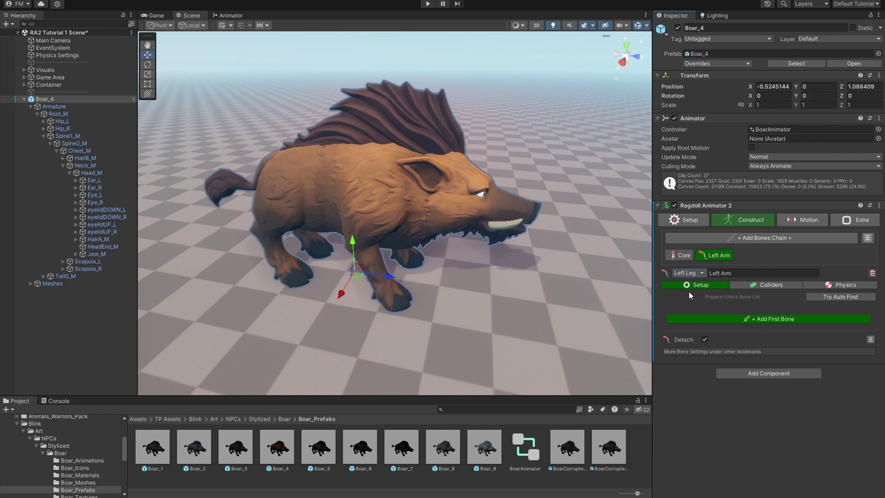
left_click(758, 320)
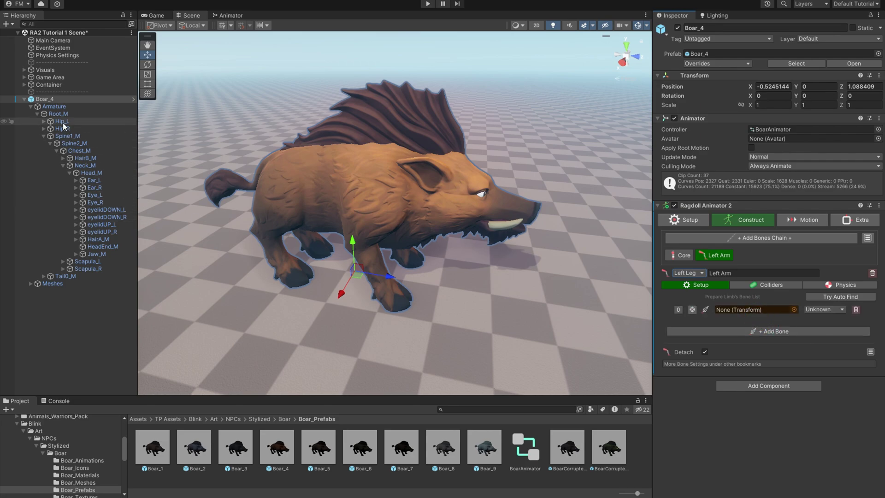
left_click_drag(780, 317, 759, 308)
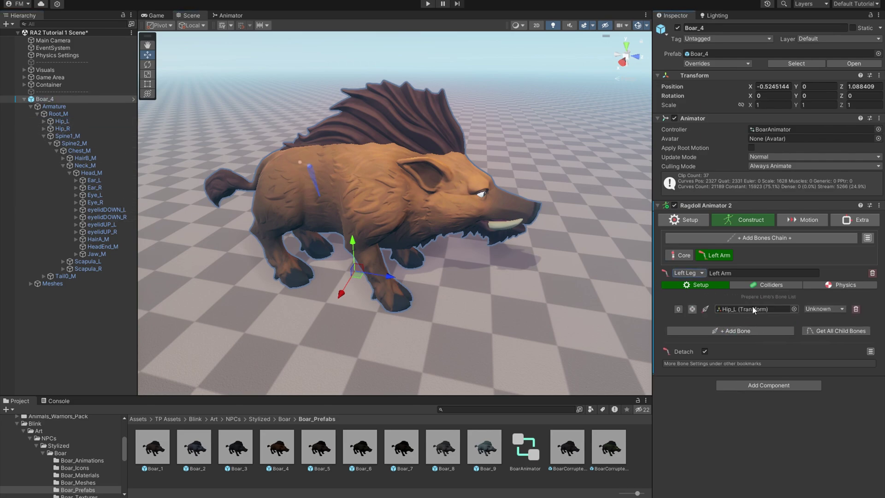
Add the Knee_L and Ankle_L bones to the hind left leg chain and name the chain Left Leg
left_click_drag(387, 296, 402, 296, "alt")
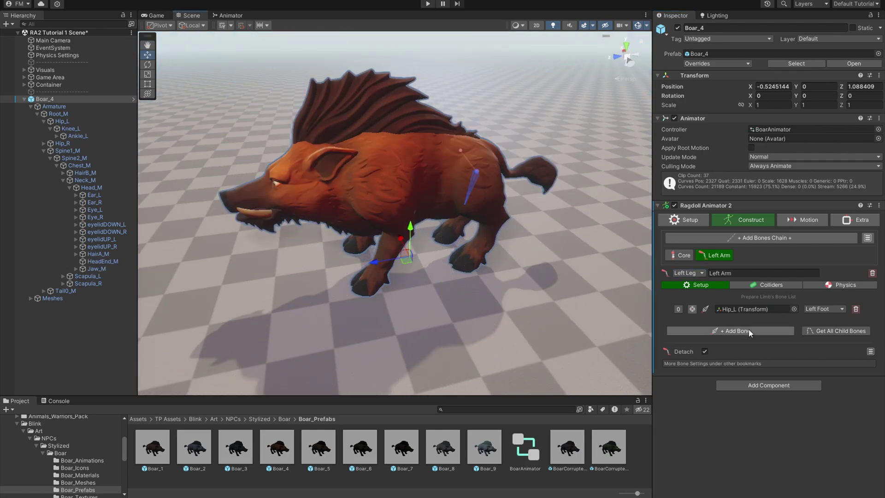
left_click(748, 330)
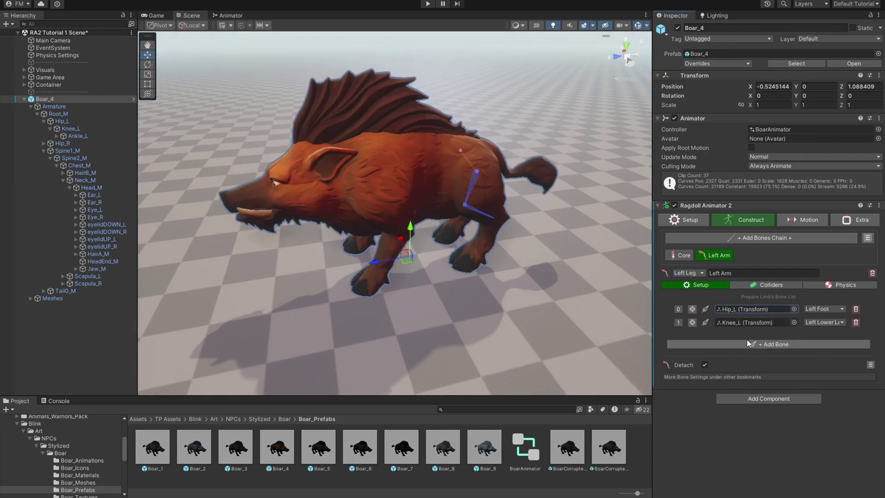
left_click(742, 341)
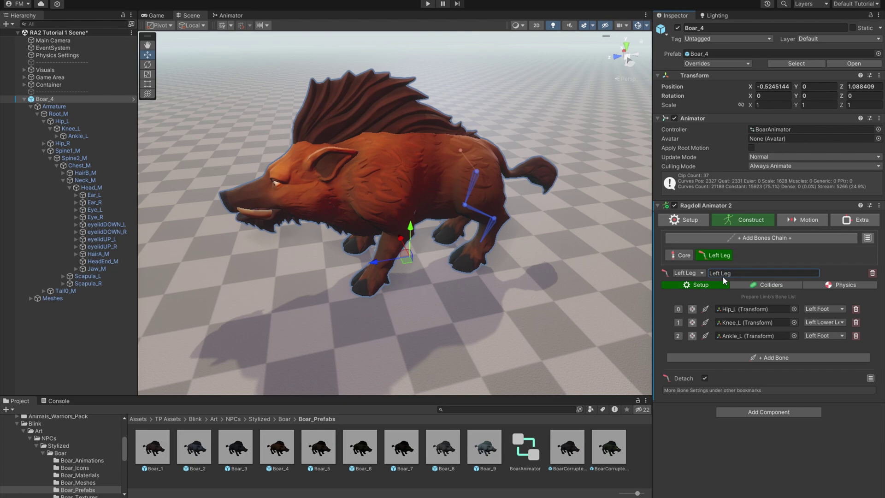
Add another bone chain, rename it Right Leg and set its type to Right Leg
left_click(748, 238)
left_click(751, 254)
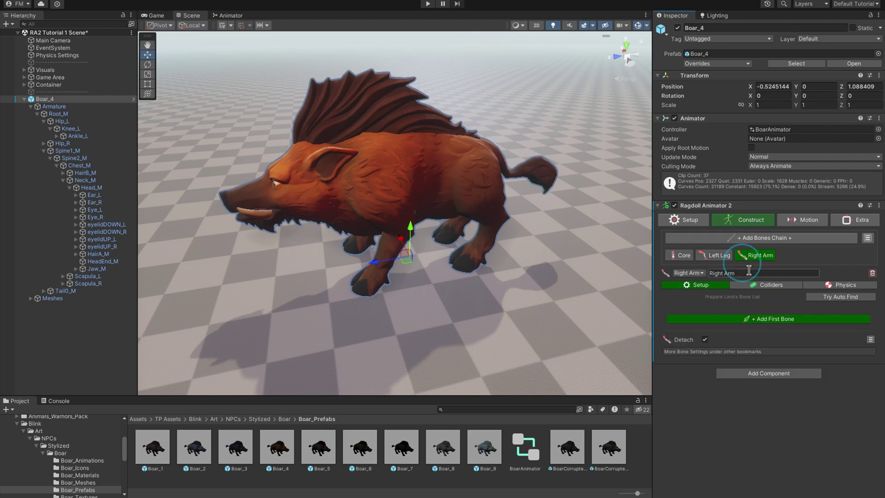
double_click(723, 272)
type("Leg")
left_click(700, 273)
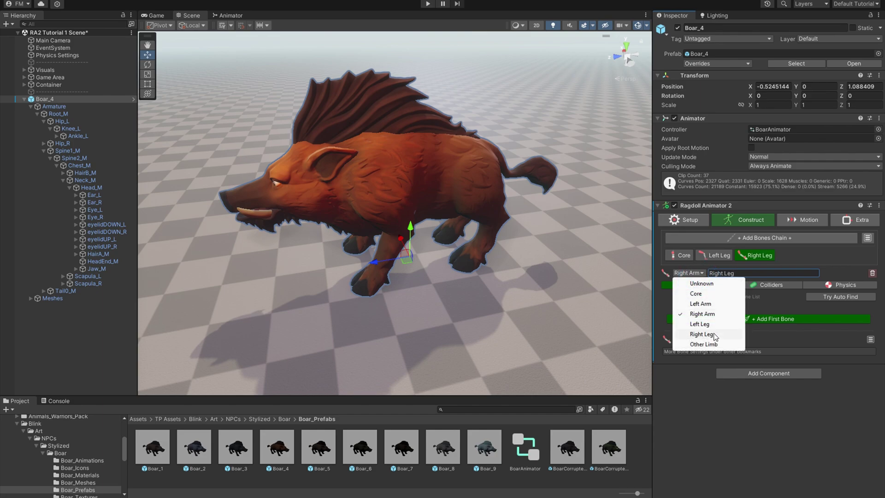
left_click(702, 334)
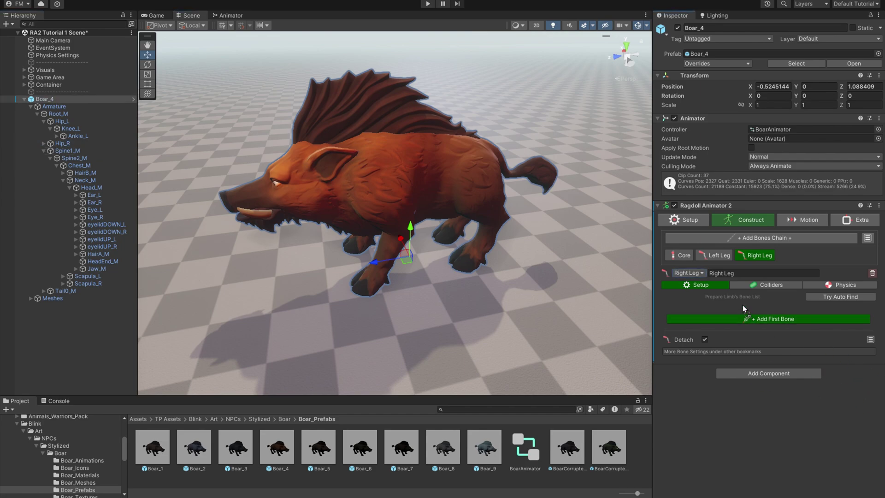
Fill the Right Leg chain with Hip_R, Knee_R and the ankle bone below them
left_click(745, 319)
left_click(739, 331)
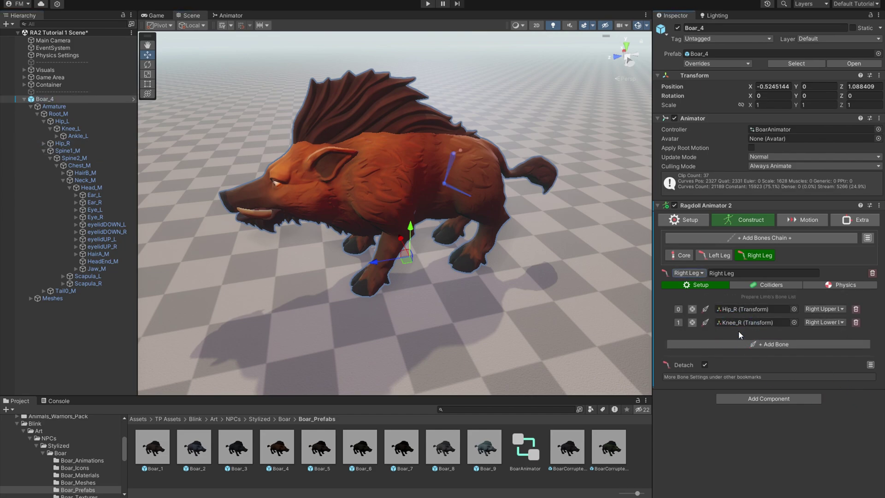
left_click(740, 344)
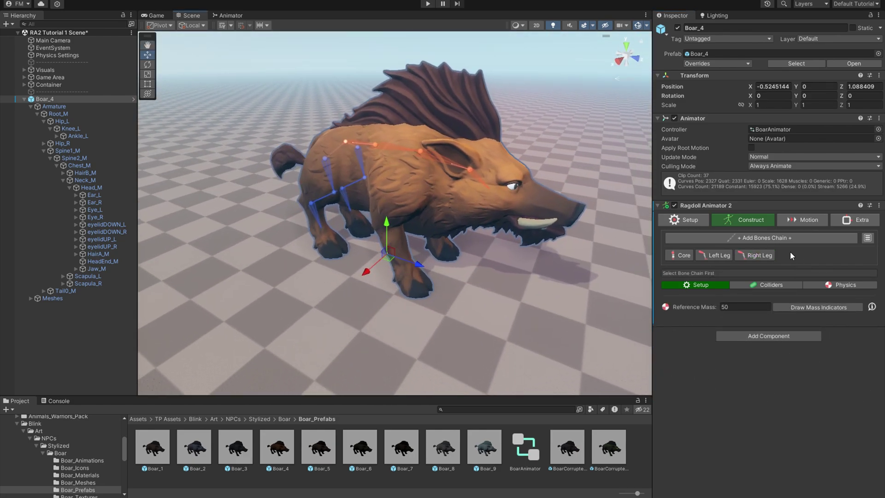
Add a second Left Leg chain for the front leg, starting at Scapula_L and continuing with the next two bones
left_click(755, 238)
left_click(796, 255)
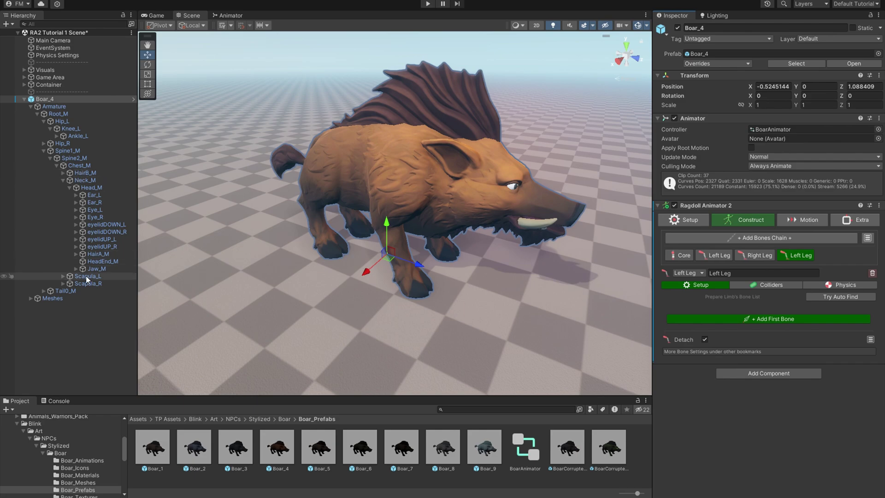
left_click_drag(86, 275, 768, 318)
left_click(751, 330)
left_click(751, 343)
Add a second Right Leg chain for the front leg with Scapula_R, Shoulder_R and Elbow_R
left_click(766, 238)
left_click(838, 255)
left_click_drag(87, 283, 768, 319)
double_click(751, 332)
left_click_drag(487, 290, 589, 276, "alt")
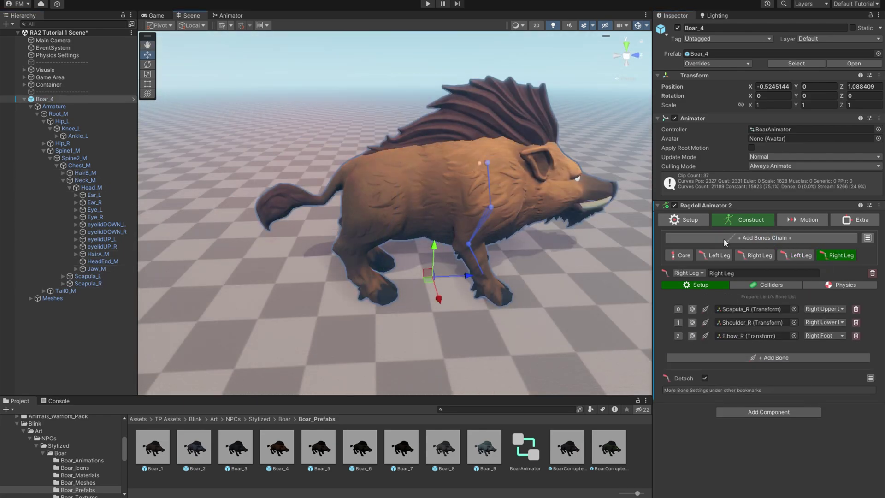
Add one more bone chain of type Other Limb and name it Tail
left_click(724, 239)
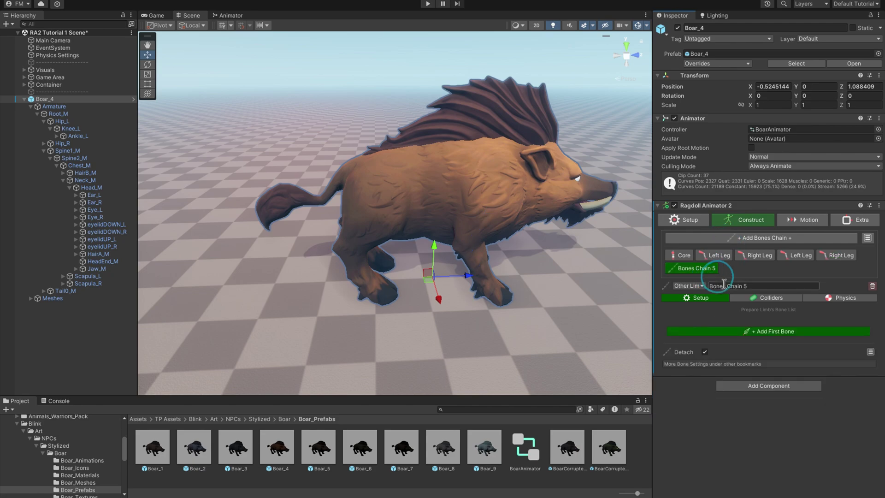
left_click(743, 286)
key("ctrl+a")
type("T")
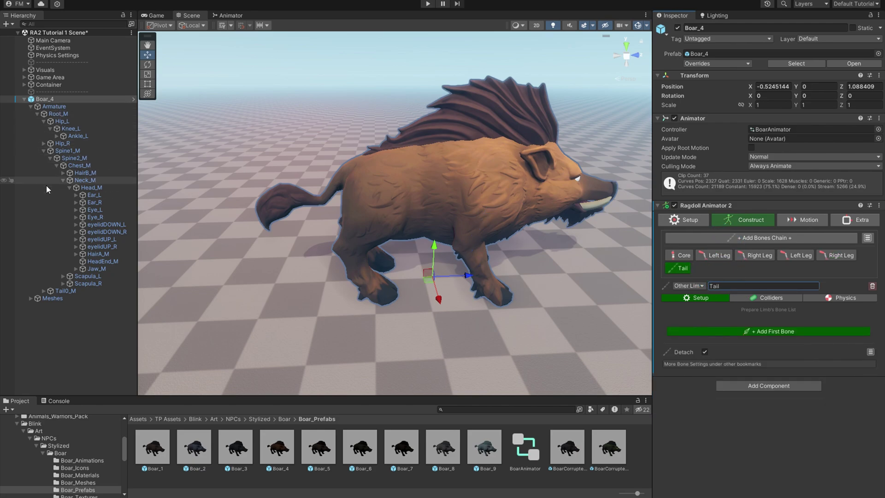
Assign Tail0_M, Tail1_M and Tail2_M to the Tail chain, and deselect it to view the whole skeleton
left_click(69, 291)
left_click(736, 330)
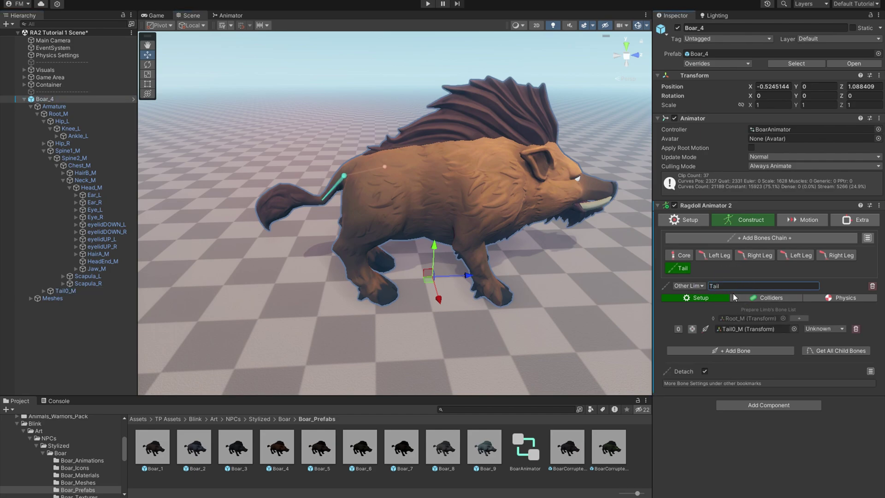
left_click(730, 352)
left_click(728, 363)
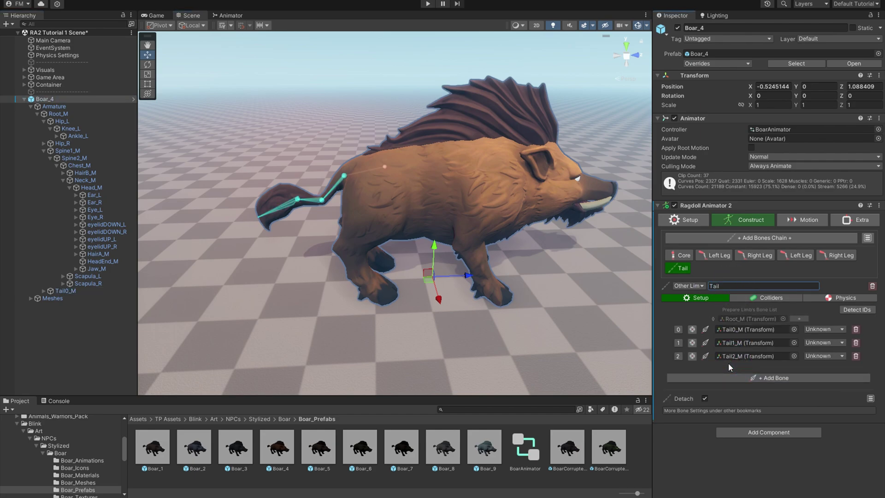
left_click(684, 269)
left_click_drag(514, 269, 448, 273, "alt")
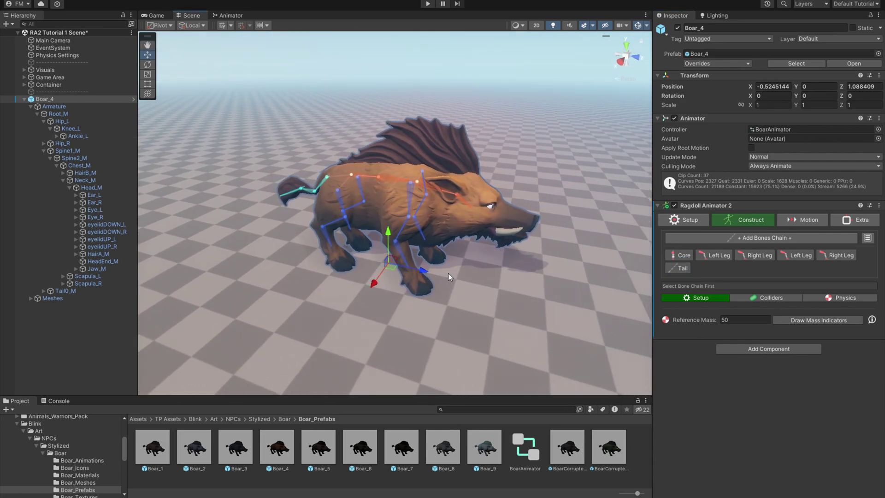
Show the ragdoll's collider setup and select the hind Right Leg bone chain
left_click(772, 296)
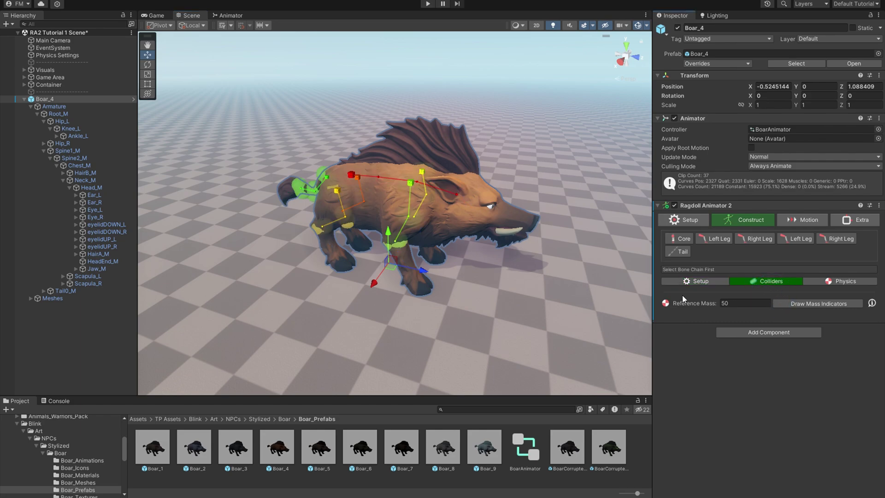
left_click(761, 287)
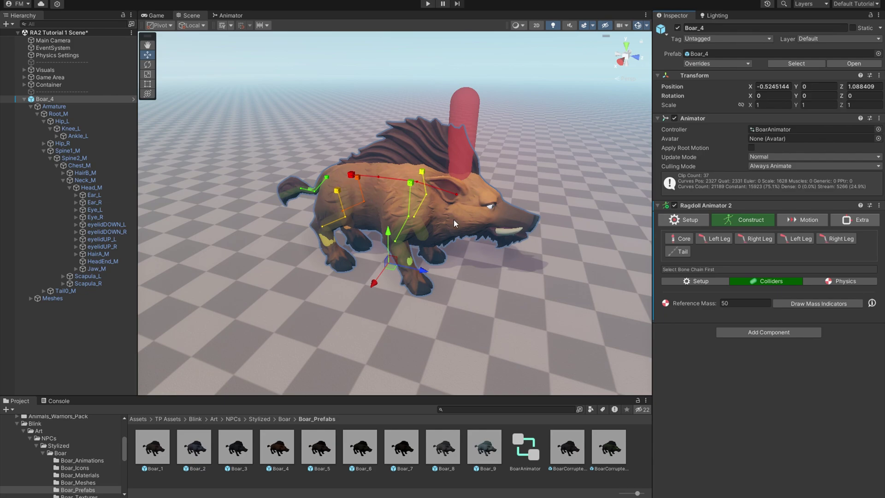
left_click(767, 237)
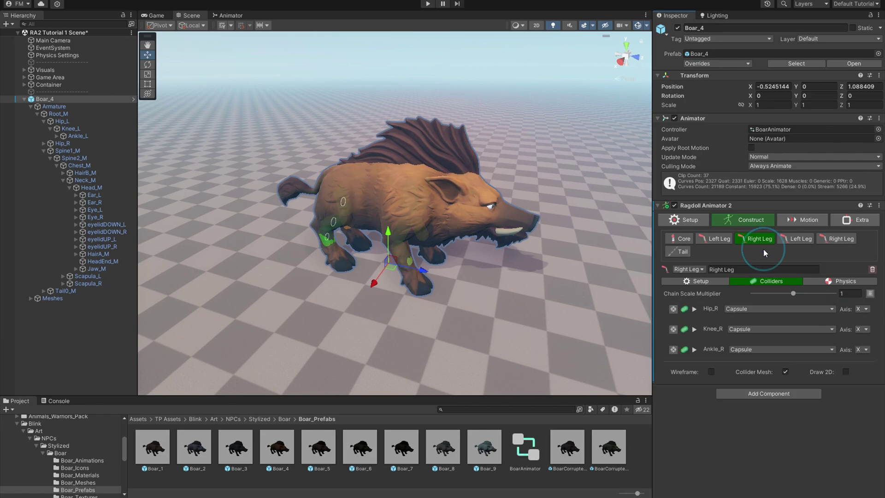
Auto-adjust the hind Right Leg chain's colliders, and fit the Knee_R collider's size to its child bone position
right_click(757, 283)
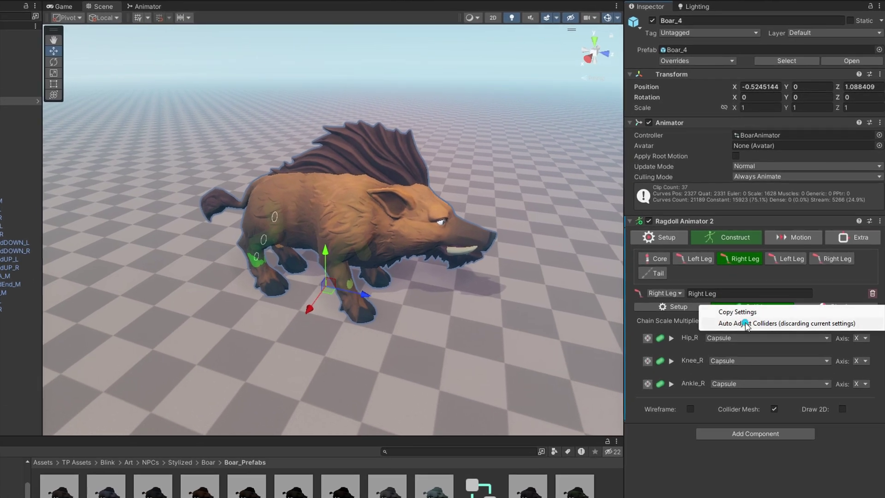
left_click(746, 323)
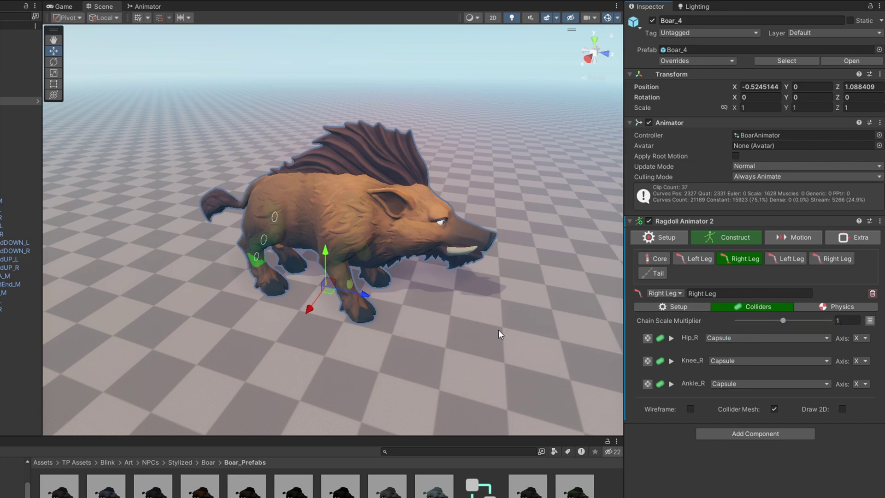
right_click(661, 362)
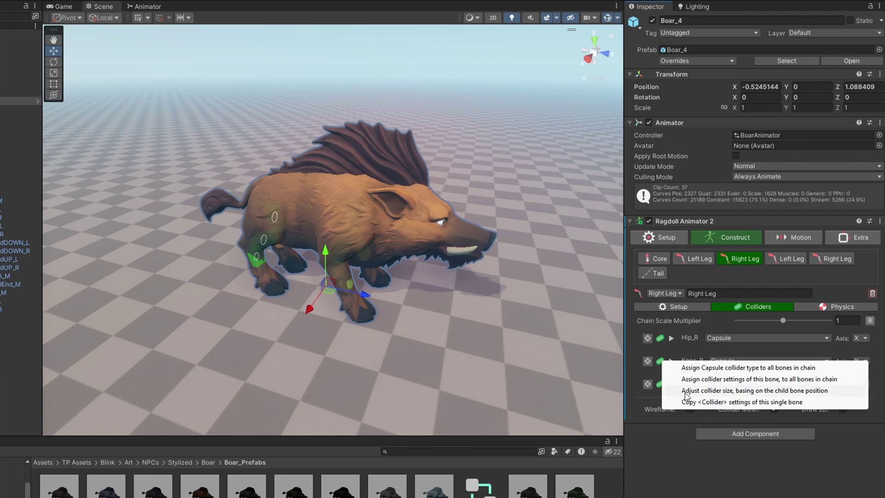
left_click(798, 390)
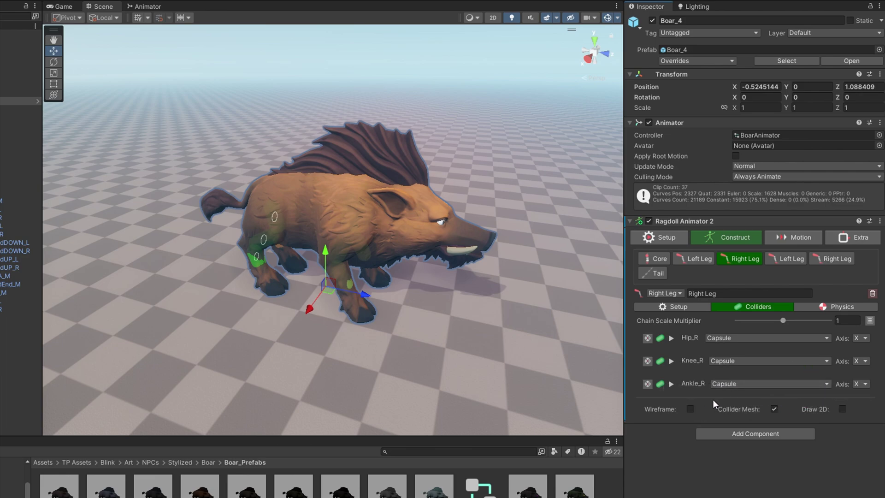
In the Core chain, fit the Root_M capsule around the boar's rear body with radius 0.393 and length 1
left_click(660, 259)
scroll(414, 282, "up", 5)
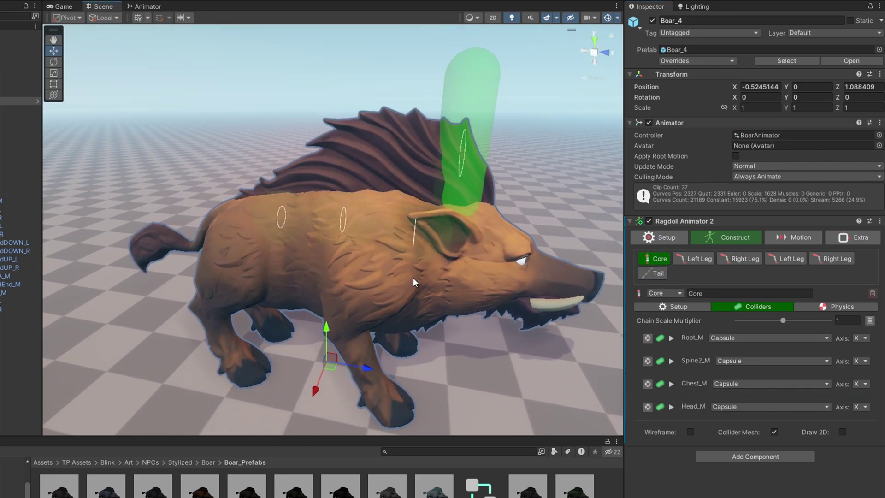
left_click(281, 217)
left_click_drag(281, 217, 319, 233, "alt")
left_click_drag(764, 366, 818, 376)
left_click_drag(323, 266, 325, 307)
left_click_drag(350, 272, 569, 263, "alt")
left_click_drag(796, 366, 809, 366)
left_click_drag(415, 249, 590, 245, "alt")
left_click_drag(818, 376, 848, 373)
left_click_drag(416, 249, 430, 250)
left_click_drag(414, 276, 380, 256, "alt")
left_click_drag(437, 248, 450, 250, "alt")
Fit the Spine2_M capsule around the middle of the torso with radius 0.437 and length 1
middle_click_drag(305, 165, 355, 221)
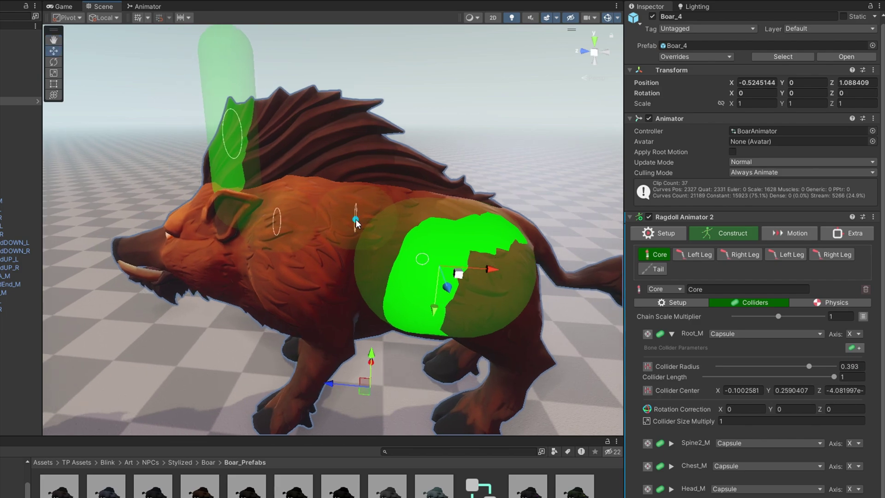
left_click(355, 221)
left_click_drag(364, 227, 367, 264)
left_click_drag(760, 389, 819, 387)
left_click_drag(819, 399, 840, 399)
left_click_drag(352, 310, 351, 288)
left_click_drag(351, 217, 378, 195, "alt")
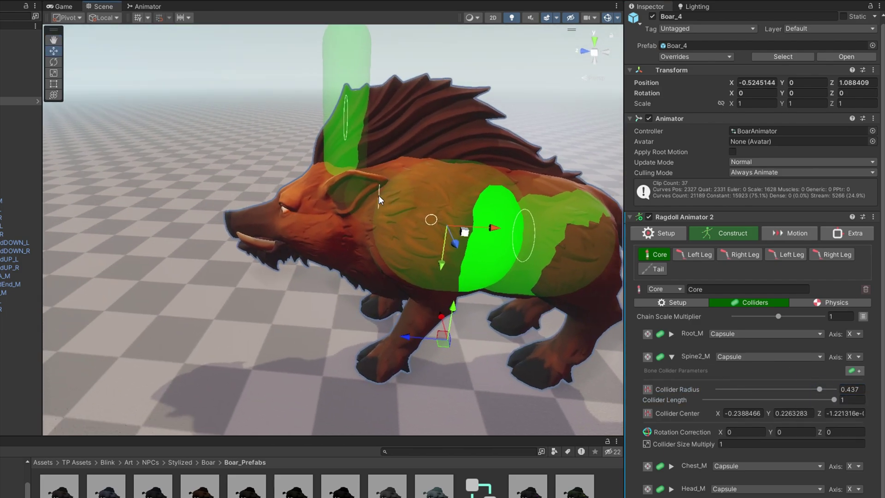
Fit the Chest_M capsule around the boar's chest with radius 0.41 and length 0.889
left_click(377, 195)
scroll(378, 195, "up", 3)
left_click_drag(382, 232, 382, 266)
left_click_drag(760, 411, 812, 412)
left_click_drag(811, 422, 820, 422)
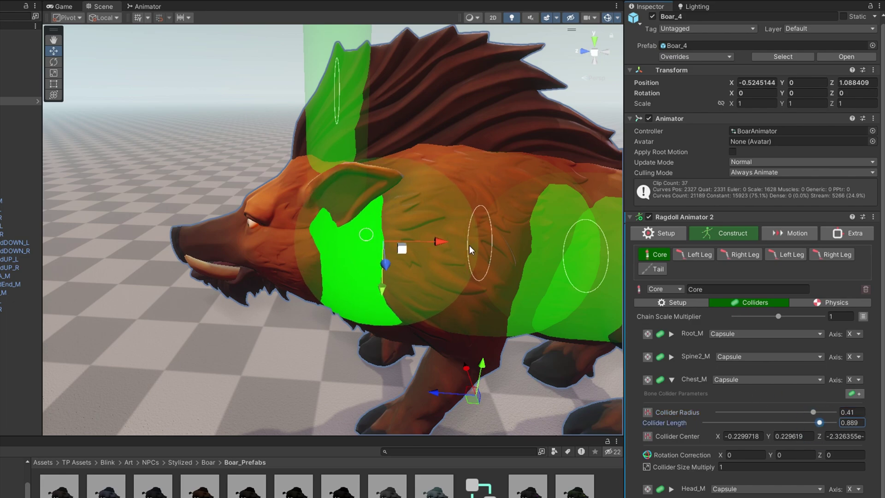
Align the Head_M capsule to the Y axis and fit it around the head with radius 0.379 and length 0.758
left_click(336, 91)
left_click_drag(435, 248, 460, 226, "alt")
left_click(858, 405)
left_click(851, 426)
left_click_drag(355, 169, 257, 257, "alt")
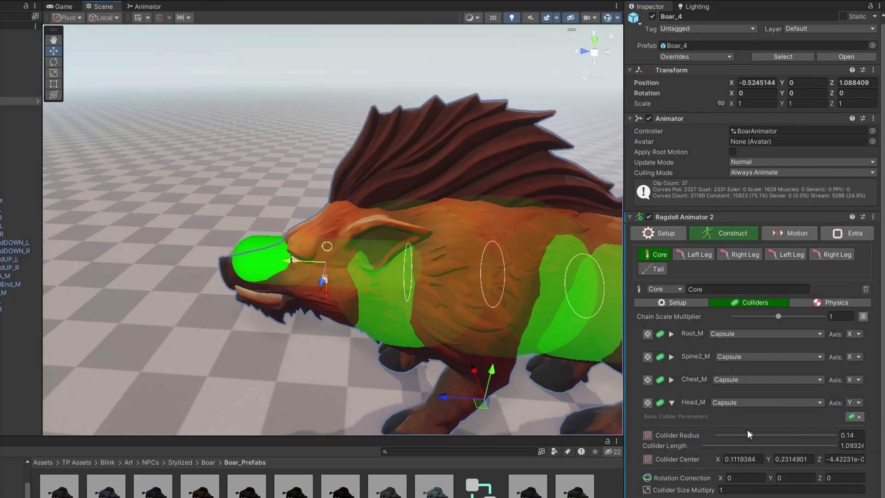
left_click_drag(747, 434, 803, 434)
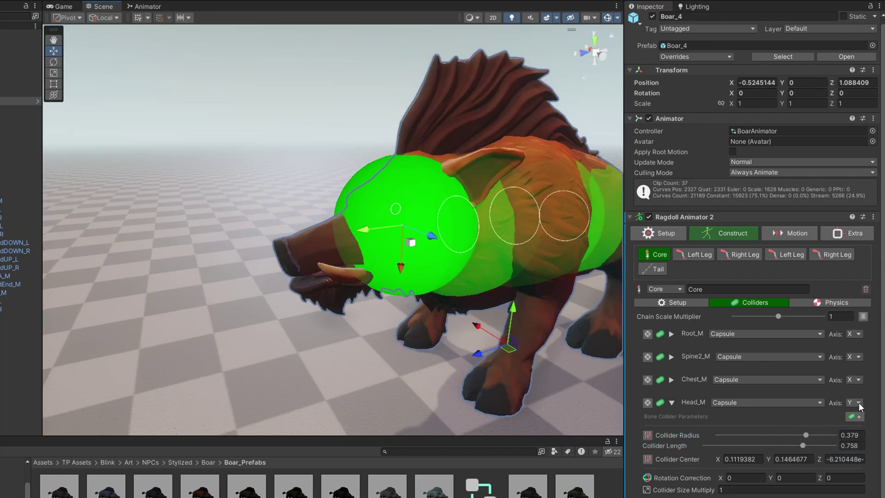
Add a second capsule collider to Head_M and place it over the snout with radius 0.224 and length 0.762
left_click(853, 417)
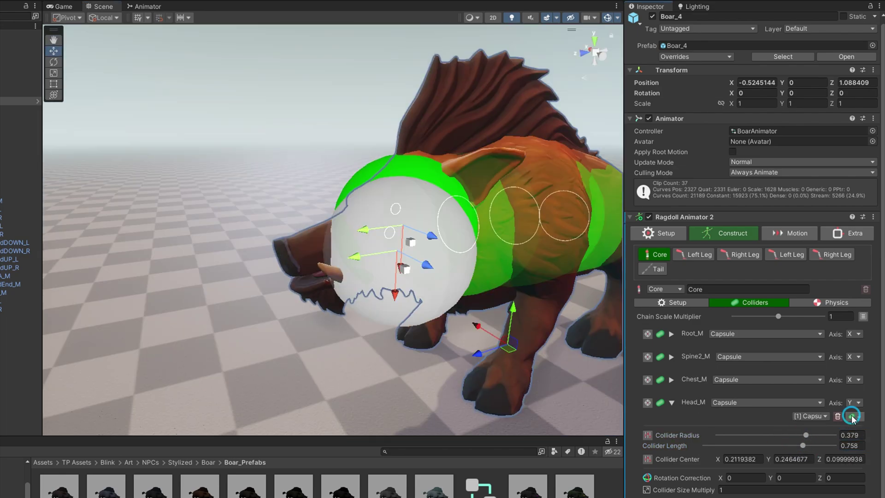
left_click_drag(338, 307, 379, 292, "alt")
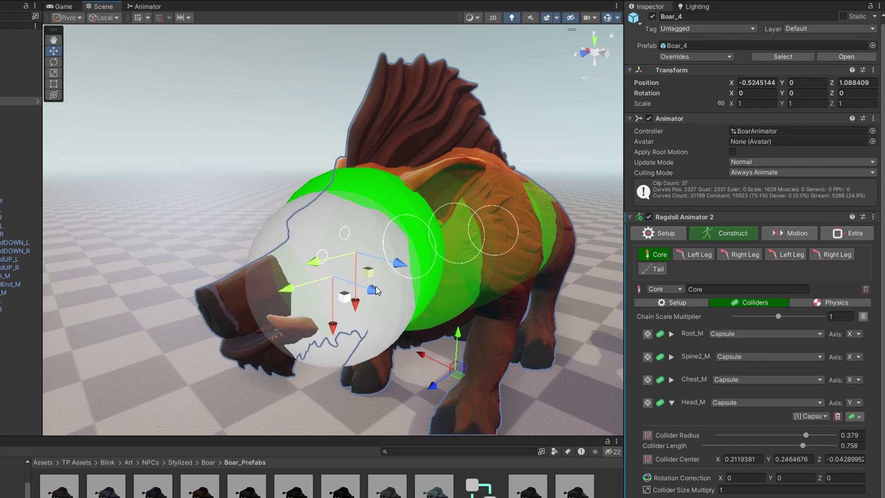
left_click_drag(806, 434, 771, 435)
left_click_drag(289, 292, 244, 322)
left_click_drag(290, 330, 292, 345)
left_click_drag(291, 346, 147, 332, "alt")
scroll(147, 332, "up", 2)
left_click_drag(773, 434, 766, 434)
left_click_drag(306, 342, 299, 338)
scroll(298, 338, "down", 5)
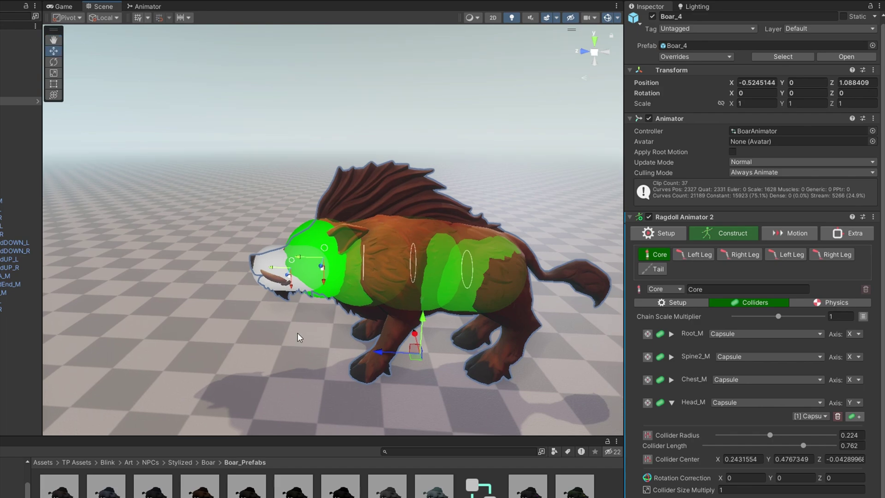
Enlarge the Hip_L and Knee_L capsule radii in the hind Left Leg chain to fill the thigh and knee
left_click(698, 258)
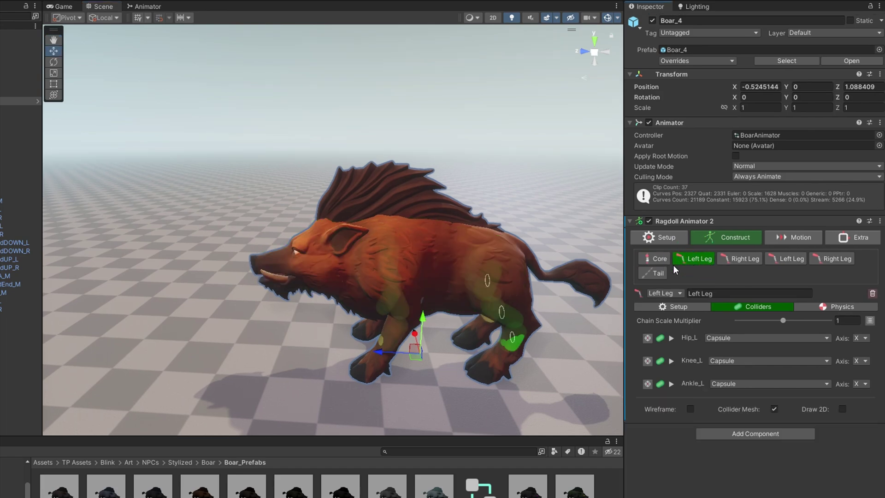
left_click_drag(521, 334, 547, 331, "alt")
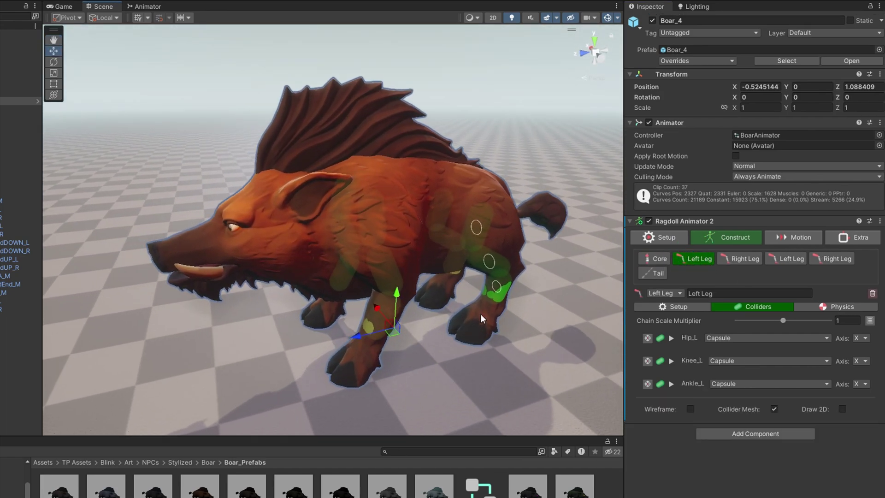
left_click(671, 338)
left_click_drag(756, 373, 763, 395)
left_click(413, 305)
scroll(350, 258, "up", 3)
left_click_drag(414, 286, 345, 240, "alt")
Fit the Ankle_L capsule along the hind lower leg with radius 0.136 and length 0.698
left_click_drag(759, 407, 749, 422)
left_click(671, 473)
left_click_drag(408, 318, 414, 305)
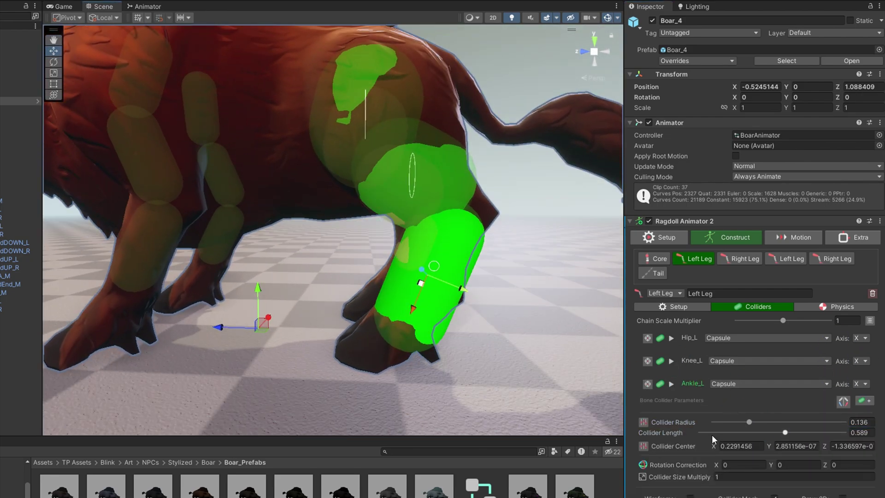
mouse_move(785, 432)
left_mouse_down()
mouse_move(817, 433)
mouse_move(800, 433)
left_mouse_up()
mouse_move(460, 276)
right_mouse_down()
mouse_move(464, 304)
mouse_move(464, 269)
right_mouse_up()
left_click_drag(400, 332, 402, 326)
left_click_drag(459, 304, 446, 299)
scroll(465, 365, "down", 3)
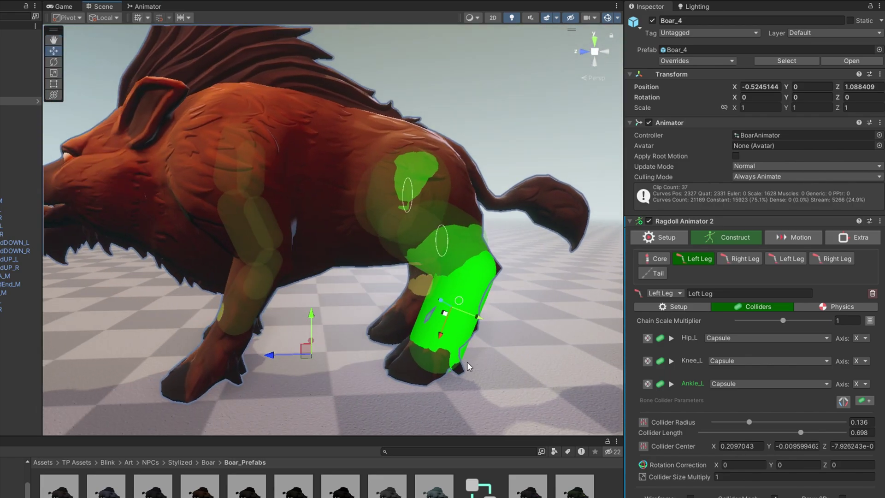
Tilt the Ankle_L capsule with a Z rotation correction of -12.85 and reposition it along the lower leg
left_click_drag(824, 465, 733, 455)
scroll(572, 386, "up", 2)
left_click_drag(446, 318, 459, 323)
left_click_drag(392, 336, 383, 351)
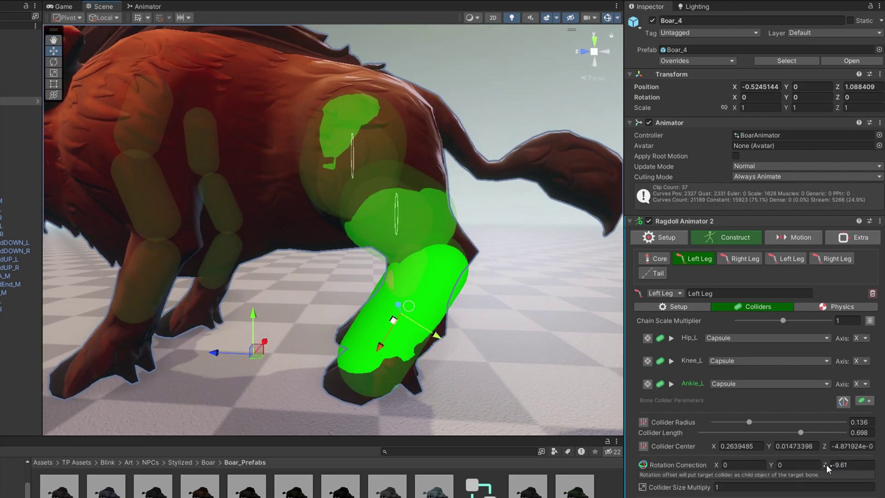
left_click_drag(826, 463, 806, 463)
right_click_drag(406, 313, 498, 337)
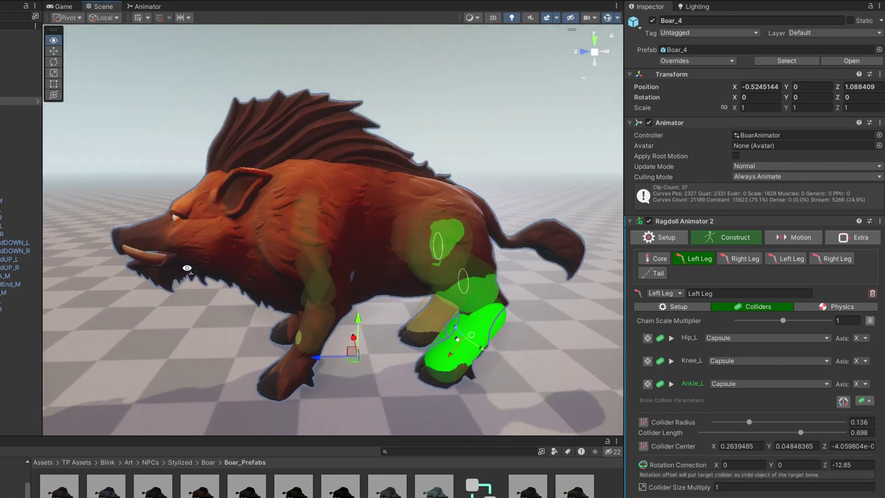
In the front Left Leg chain, set the collider radius to 0.231 for Scapula_L and 0.187 for Shoulder_L
left_click(786, 258)
left_click(672, 337)
left_click_drag(758, 374, 762, 372)
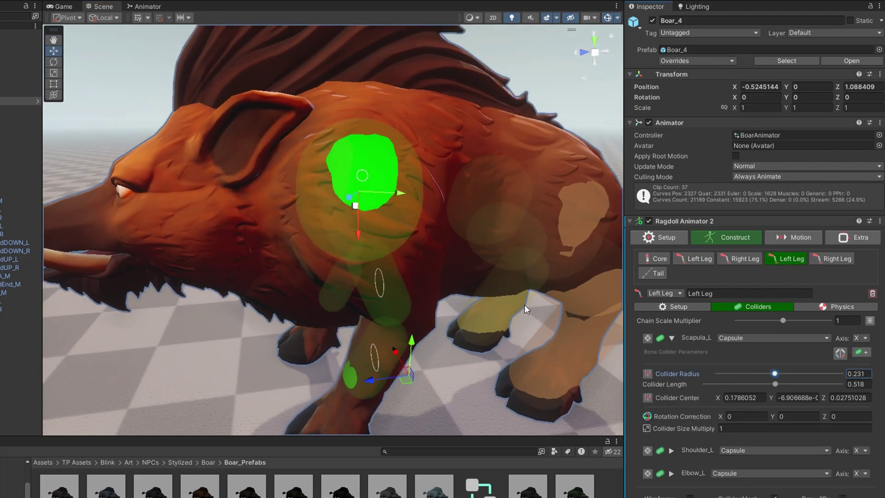
left_click(672, 338)
left_click(672, 450)
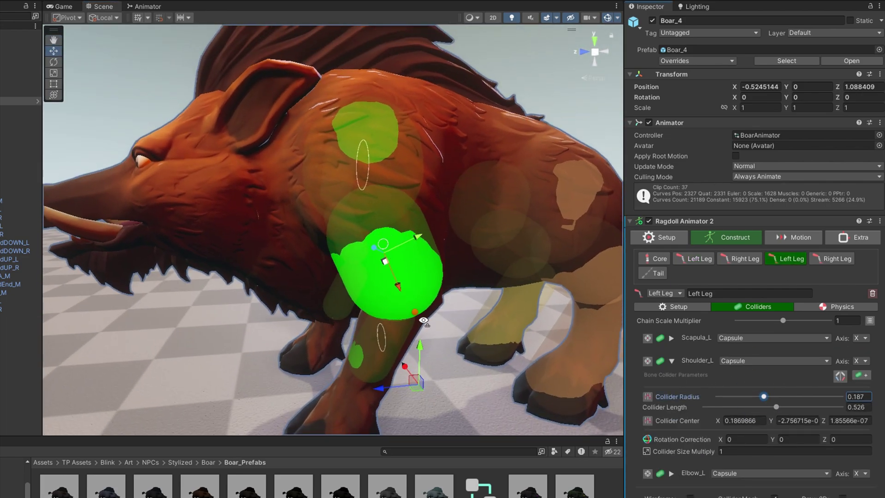
Fit the Elbow_L capsule along the front lower leg with radius 0.117 and length 0.709
left_click(405, 247)
mouse_move(423, 320)
right_mouse_down()
mouse_move(424, 333)
mouse_move(415, 323)
right_mouse_up()
left_click_drag(399, 281, 383, 325)
left_click_drag(754, 430, 801, 430)
right_click_drag(414, 323, 417, 276)
left_click_drag(739, 419, 747, 419)
mouse_move(379, 230)
left_mouse_down()
mouse_move(372, 245)
mouse_move(379, 231)
left_mouse_up()
left_click_drag(386, 208, 383, 205)
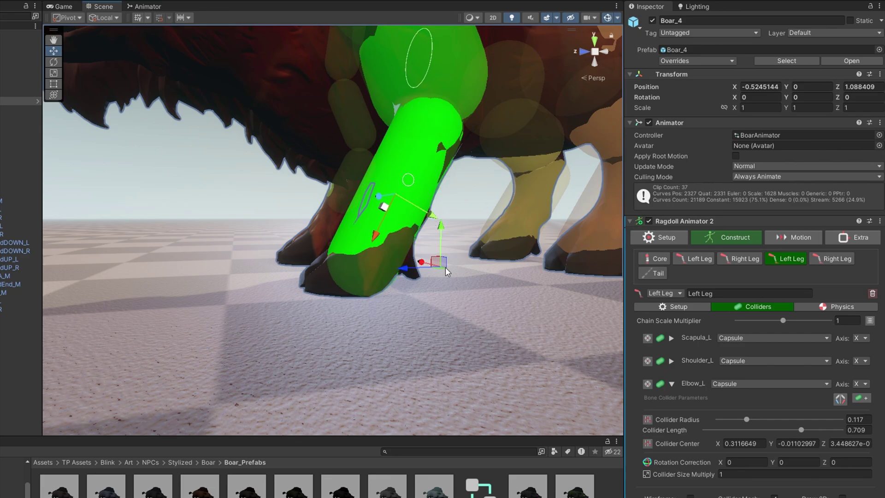
Fine-tune the Elbow_L capsule's position so it follows the front lower leg down to the hoof
middle_click_drag(383, 205, 383, 194)
right_click_drag(383, 194, 406, 392)
left_click(695, 496)
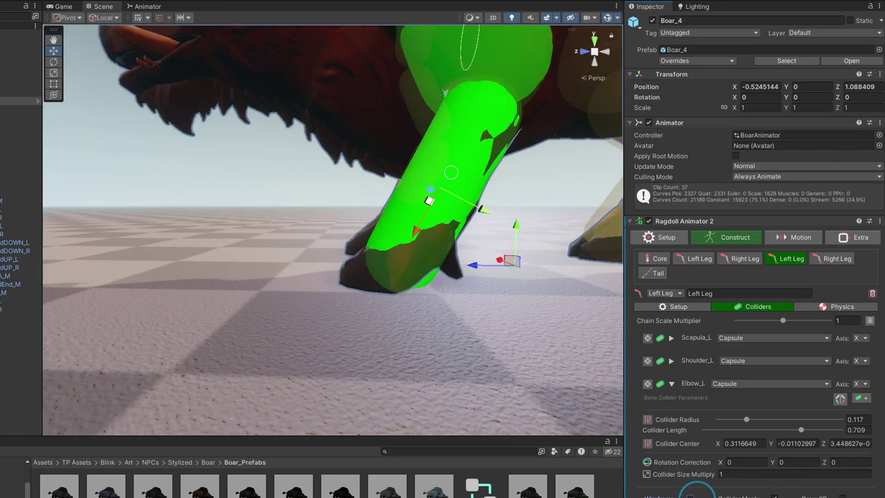
right_click_drag(466, 198, 437, 231)
left_click_drag(403, 232, 405, 228)
right_click_drag(442, 249, 437, 286)
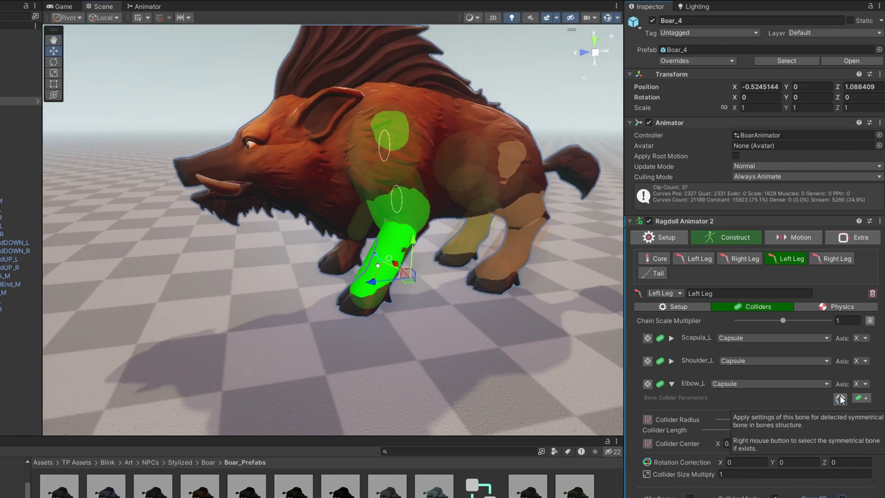
Apply the front Left Leg bones' collider settings to their symmetrical right-side bones
left_click(671, 384)
left_click(672, 361)
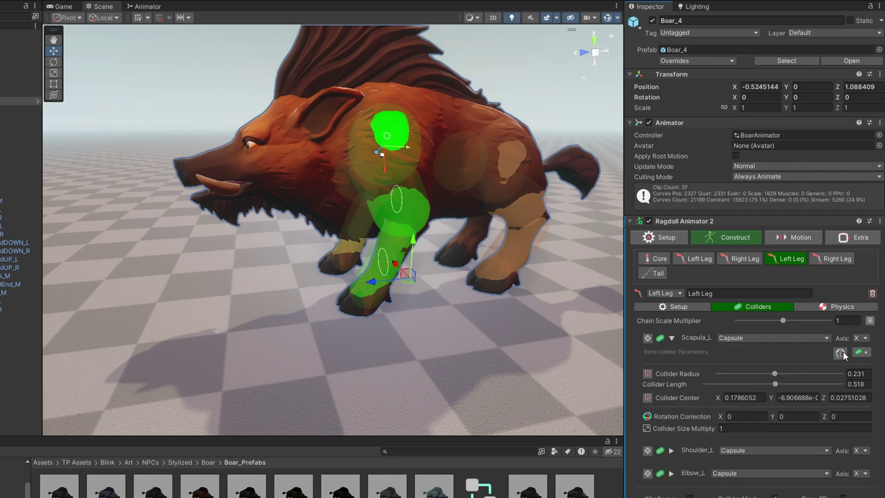
left_click(672, 361)
Change the Tail2_M collider to a Box about 0.417 × 0.268 × 0.142 around the tail tip, and deselect the Tail chain
left_click(654, 273)
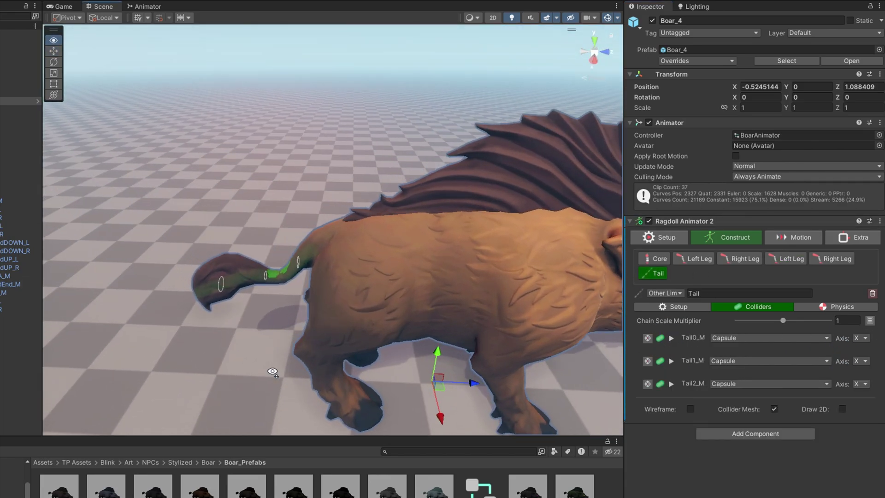
left_click(671, 384)
left_click_drag(327, 295, 324, 289)
left_click_drag(324, 289, 351, 280, "alt")
left_click(770, 383)
left_click(730, 394)
left_click_drag(348, 313, 360, 329)
left_click_drag(357, 289, 445, 279, "alt")
left_click_drag(445, 279, 262, 291, "alt")
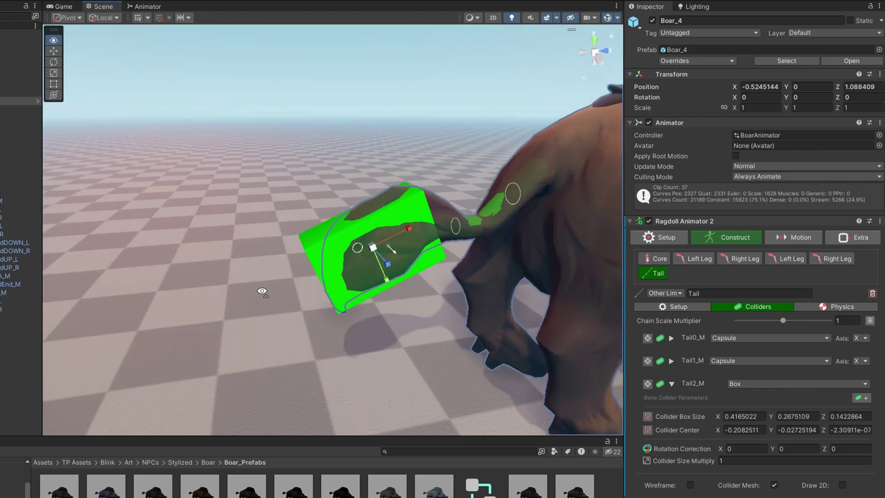
left_click(653, 272)
left_click_drag(465, 350, 414, 347, "alt")
scroll(415, 347, "up", 8)
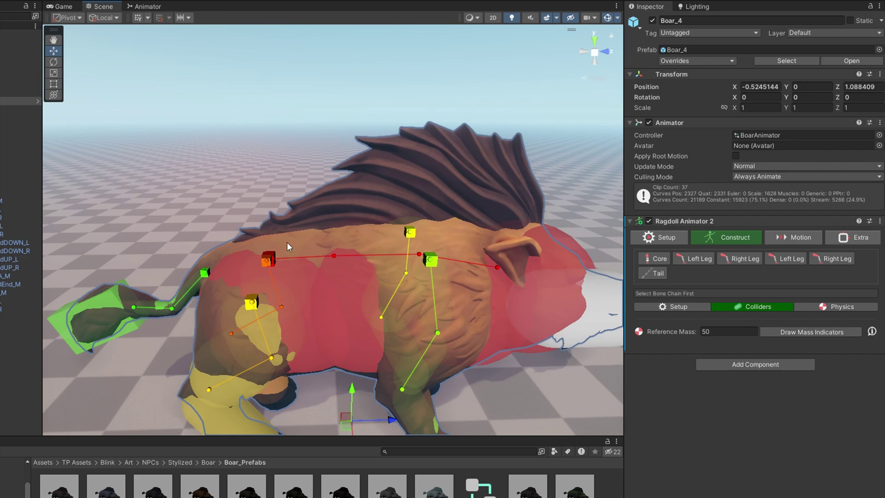
Add a second collider to Spine2_M in the Core chain and change its type to Box
left_click(656, 259)
left_click_drag(492, 325, 473, 317, "alt")
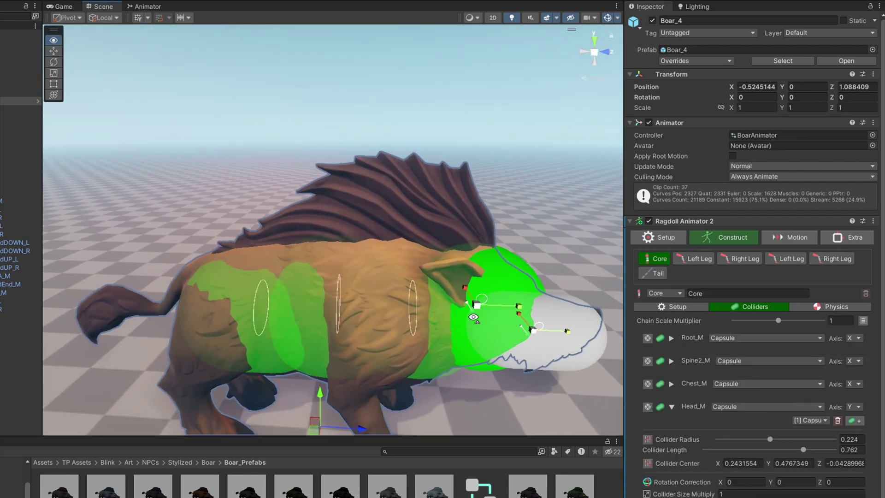
right_click_drag(473, 317, 460, 319)
middle_click_drag(459, 320, 518, 333)
left_click(671, 361)
left_click(857, 374)
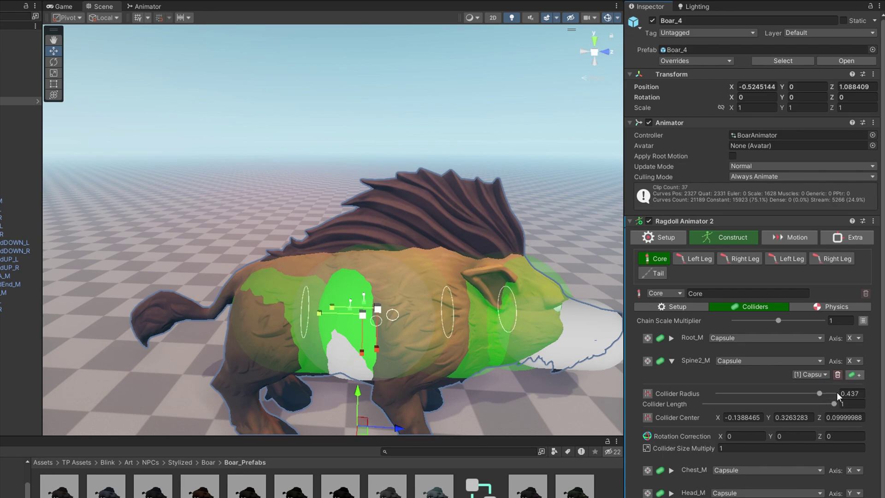
left_click(769, 360)
left_click(754, 394)
Move the added Spine2_M box collider above the back so it sits inside the mane
left_click_drag(258, 240, 302, 253, "alt")
scroll(301, 252, "up", 3)
left_click_drag(318, 322, 289, 170)
left_click_drag(332, 230, 378, 251, "alt")
left_click_drag(208, 318, 235, 316)
left_click_drag(378, 258, 258, 263, "alt")
left_click_drag(258, 256, 344, 255)
left_click_drag(375, 284, 374, 257)
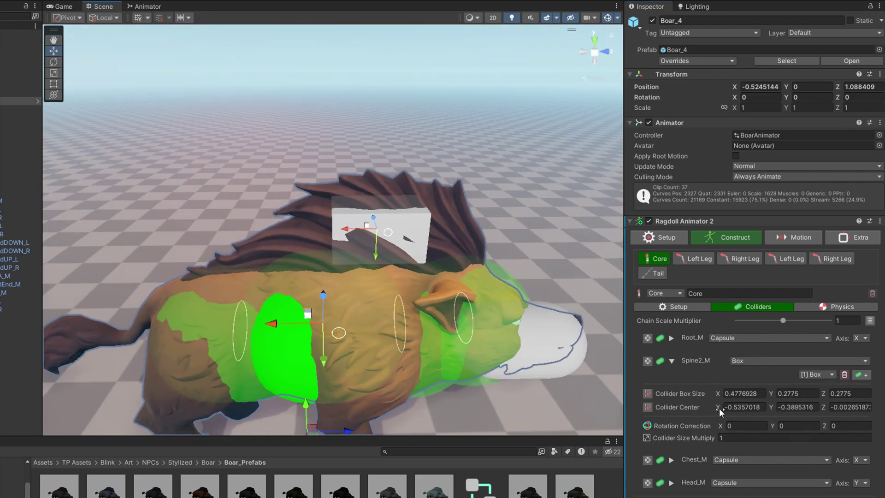
Resize the added Spine2_M box collider to 1 × 0.423 × 0.209, with the size sliders' maximum set to 1
left_click(727, 393)
type("1.29")
left_click(647, 393)
left_click(775, 374)
type("1")
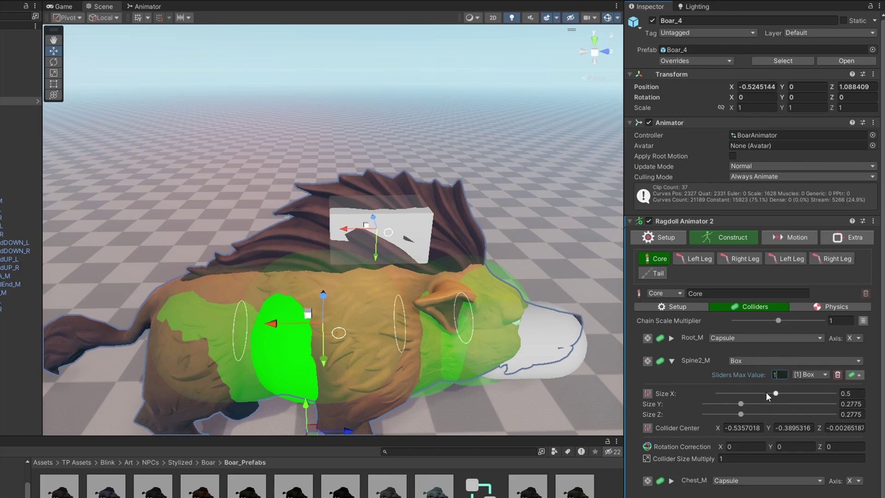
left_click_drag(775, 393, 834, 393)
left_click_drag(740, 404, 759, 404)
left_click_drag(741, 414, 733, 414)
Shift the added Spine2_M box collider lengthwise along the back to fit the mane, and close the Construct settings
left_click_drag(295, 277, 599, 277, "alt")
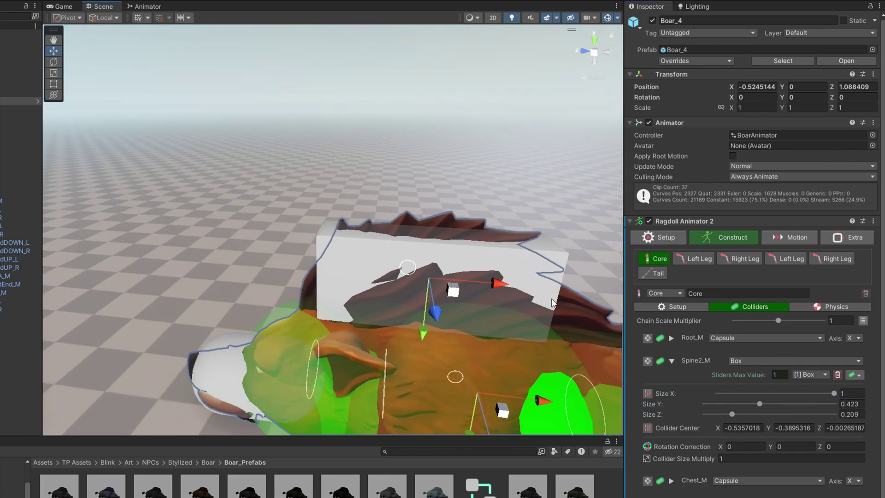
left_click_drag(499, 283, 518, 282)
scroll(518, 283, "down", 3)
left_click(722, 243)
left_click_drag(369, 322, 666, 300, "alt")
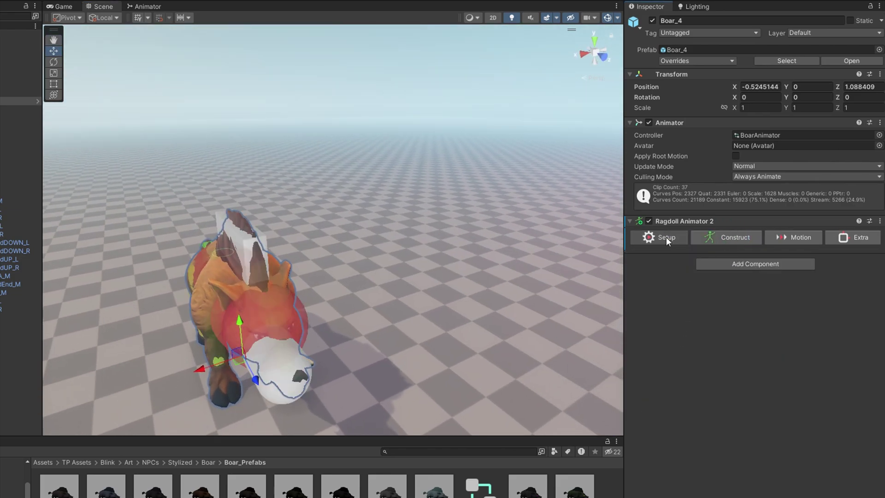
Open the physics settings of the bone chains and collapse the Ankle_L details in the rear Left Leg chain
left_click(665, 236)
right_click_drag(454, 295, 532, 322)
key("a")
left_click(728, 237)
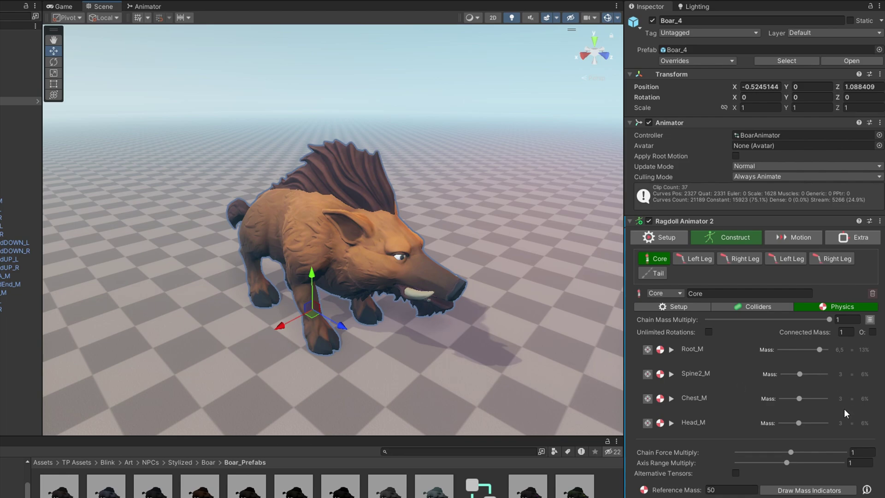
left_click(698, 262)
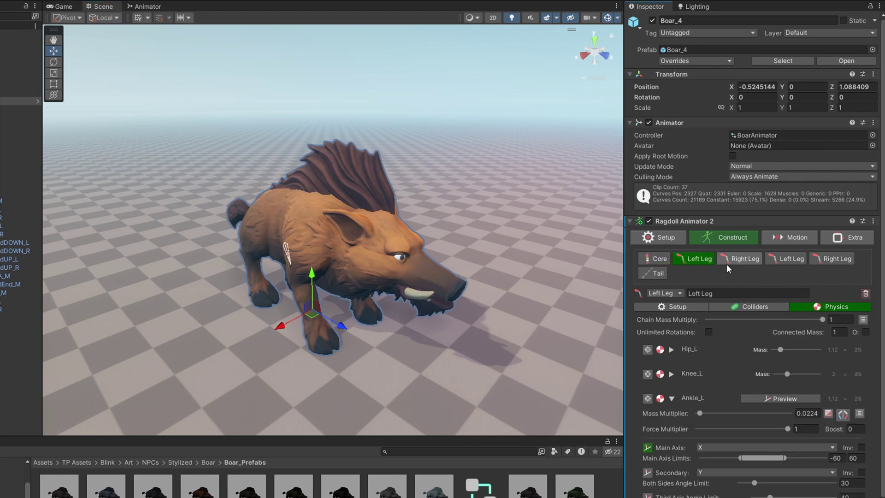
left_click(672, 398)
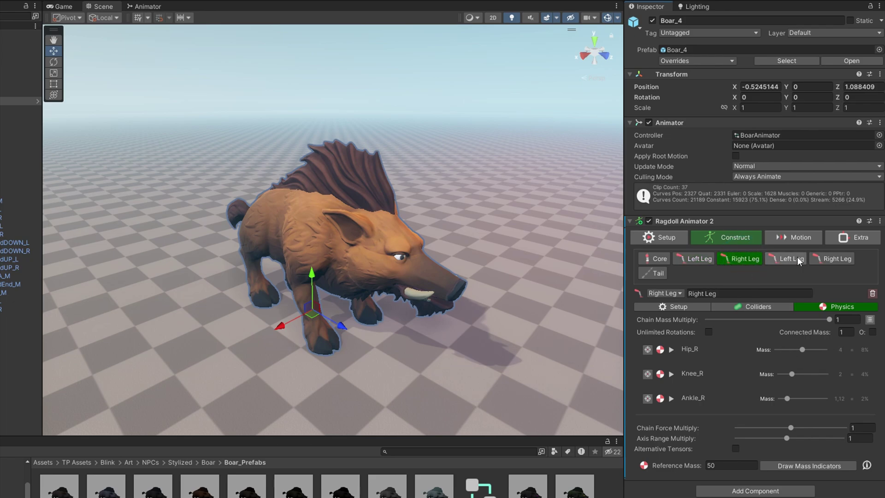
Lower the Hip_R mass in the rear Right Leg chain and set the Hip_L mass to about 2.42
left_click(695, 258)
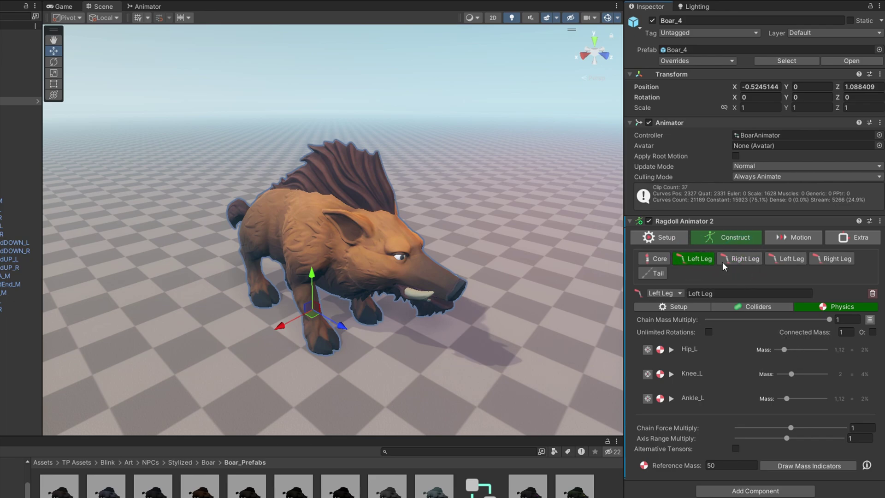
left_click(737, 259)
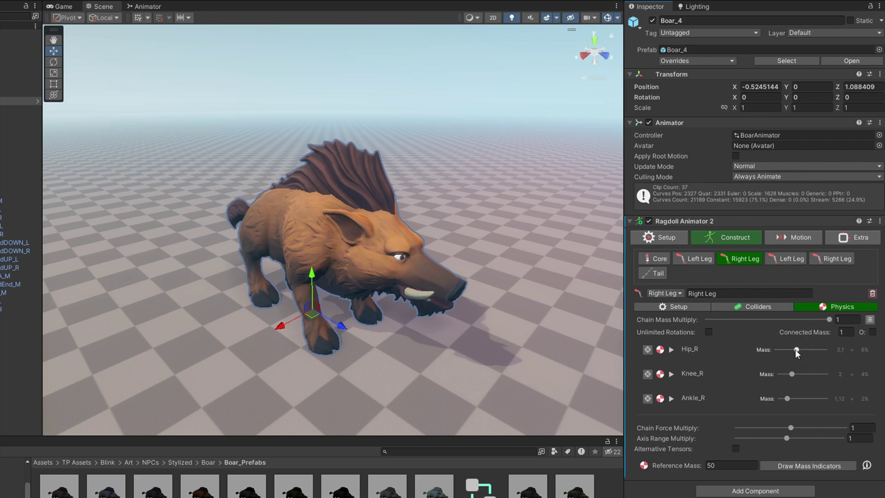
left_click_drag(795, 349, 791, 347)
left_click(704, 262)
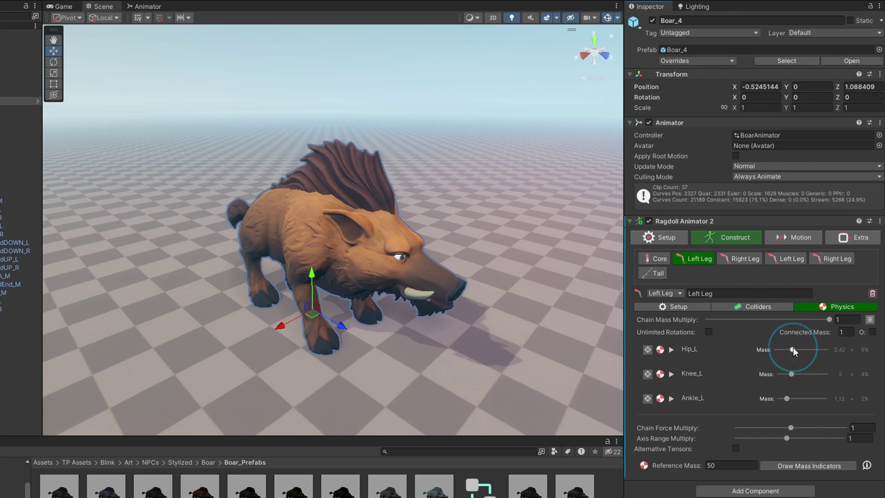
Set the front legs' scapula masses to about 3.16 for Scapula_L and about 3 for Scapula_R
left_click(793, 260)
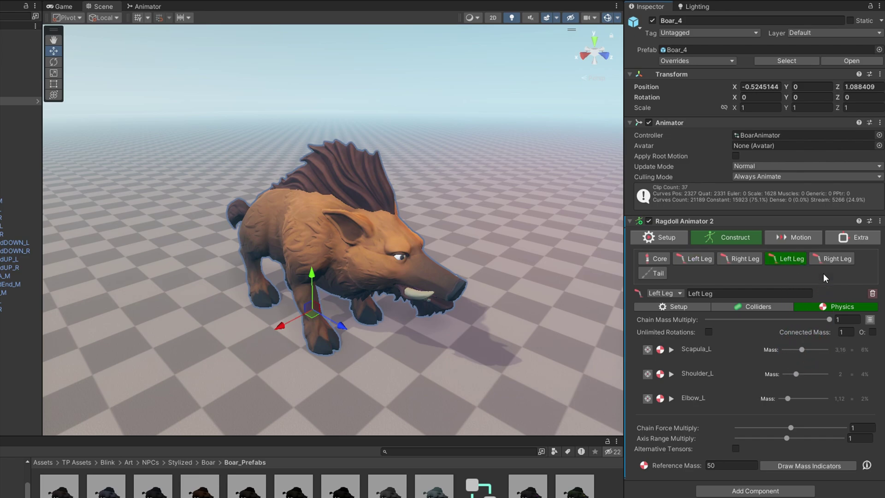
left_click(834, 259)
left_click_drag(803, 350, 801, 348)
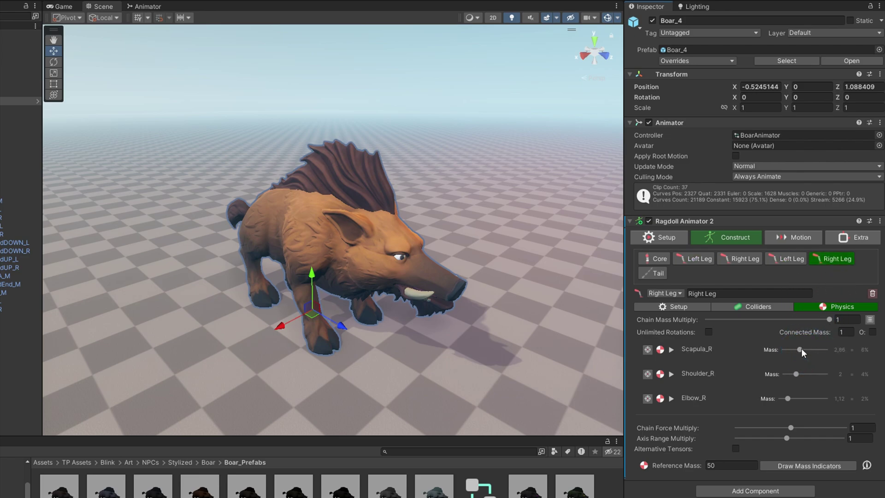
Lower the Tail chain's mass multiplier slightly and set the Core masses to about 7.5, 6.48, 5.54 and 5.09 from Root_M to Head_M
left_click(648, 277)
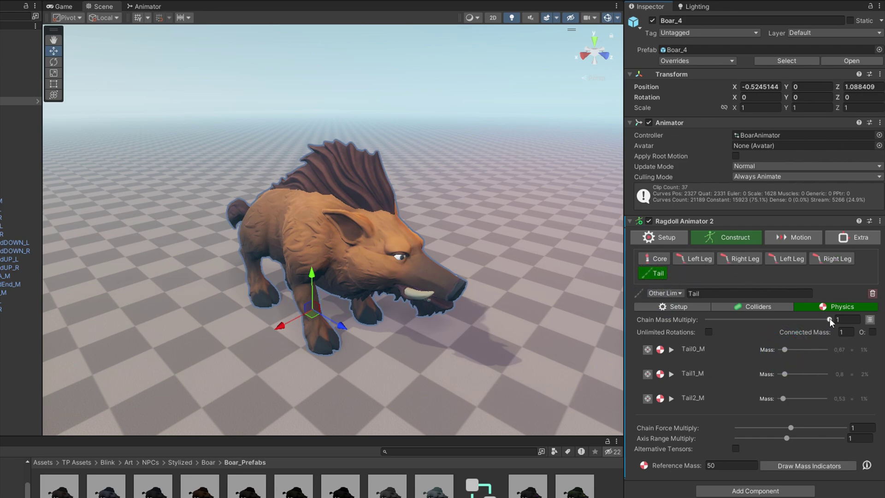
left_click_drag(829, 318, 812, 320)
left_click(659, 259)
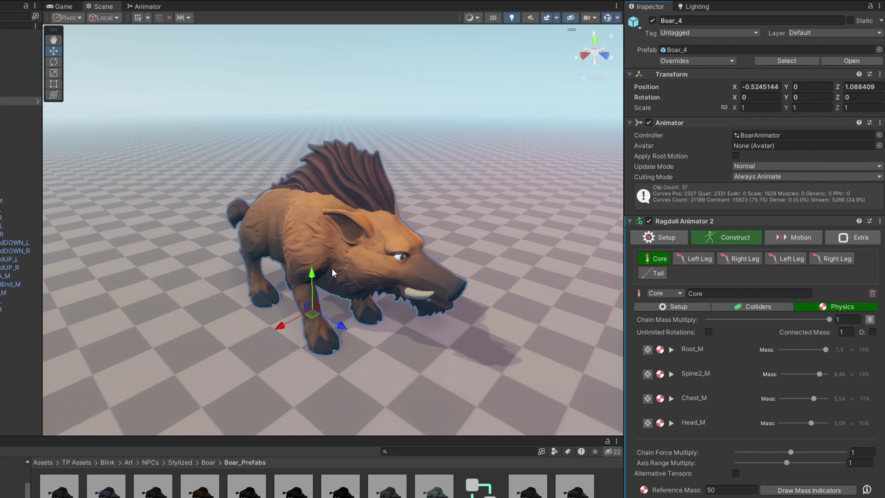
Set the Reference Mass to 80, run the scene and shoot spheres at the boar
scroll(333, 273, "down", 2)
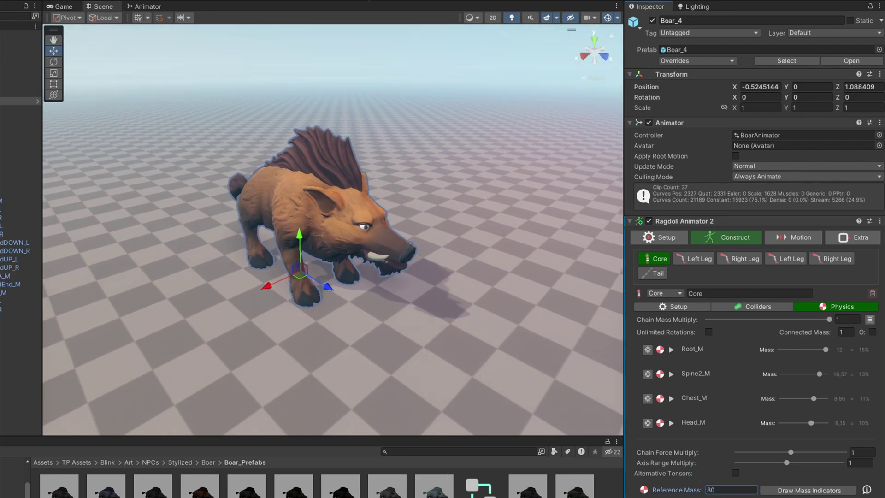
left_click(368, 1)
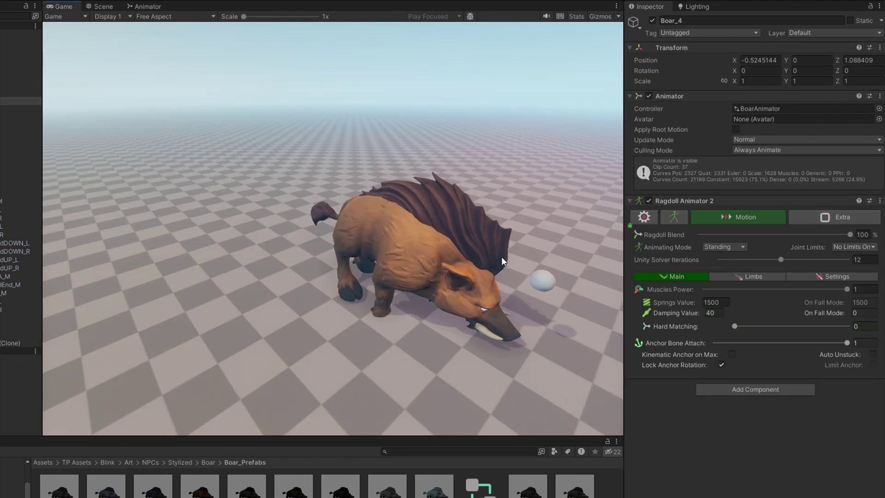
left_click(379, 208)
left_click(347, 204)
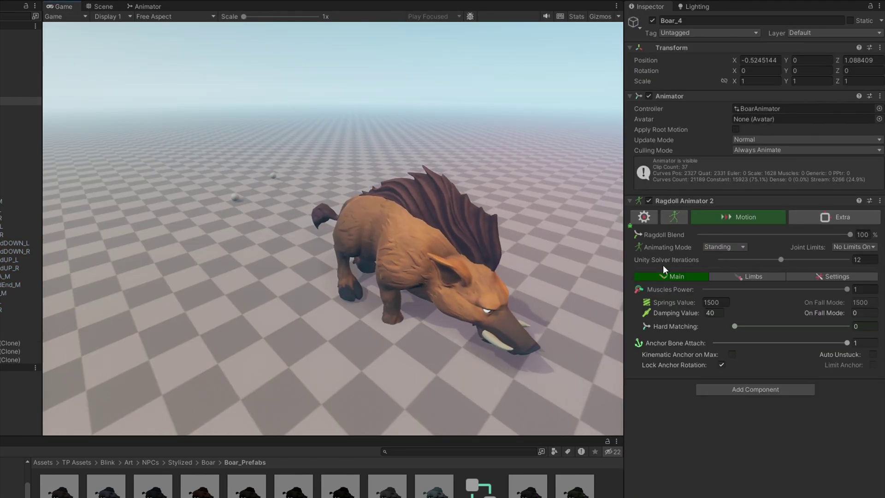
Add the Kinematic Feet Switcher helper to the ragdoll's extra features
left_click(828, 219)
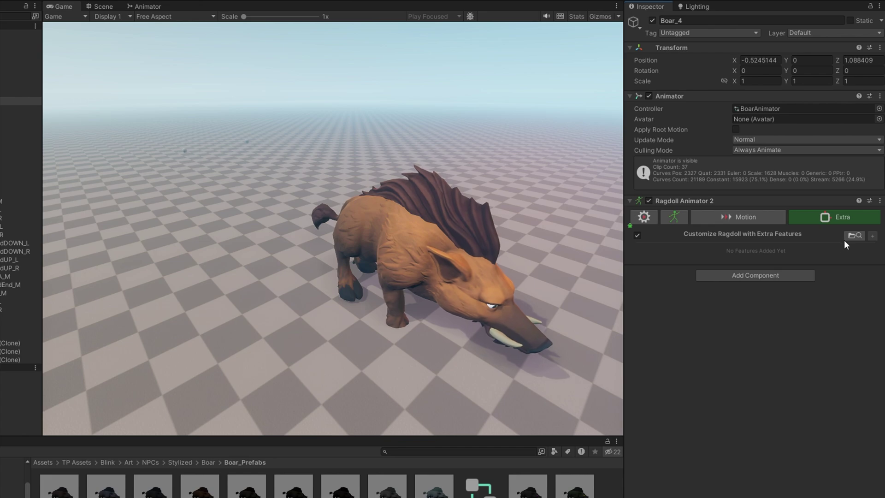
left_click(836, 268)
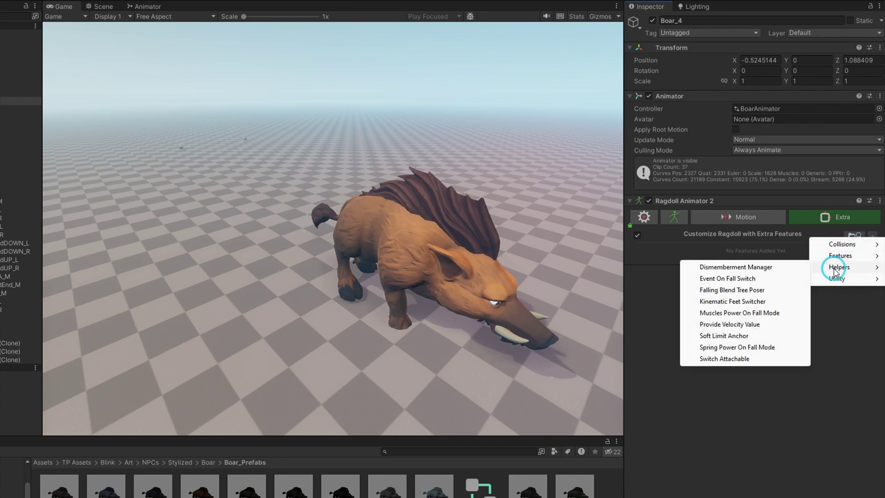
left_click(727, 301)
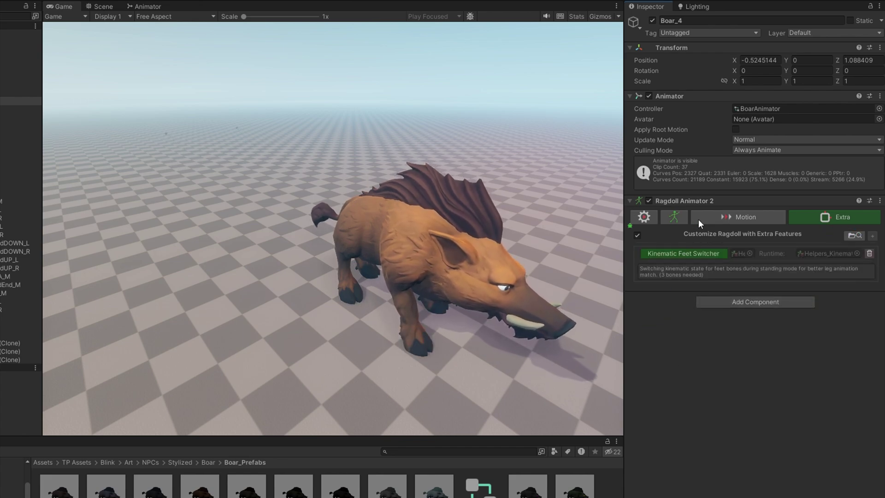
Set the ragdoll's Anchor Bone Attach to 0 and Hard Matching to 0.13 in the motion settings
left_click(714, 219)
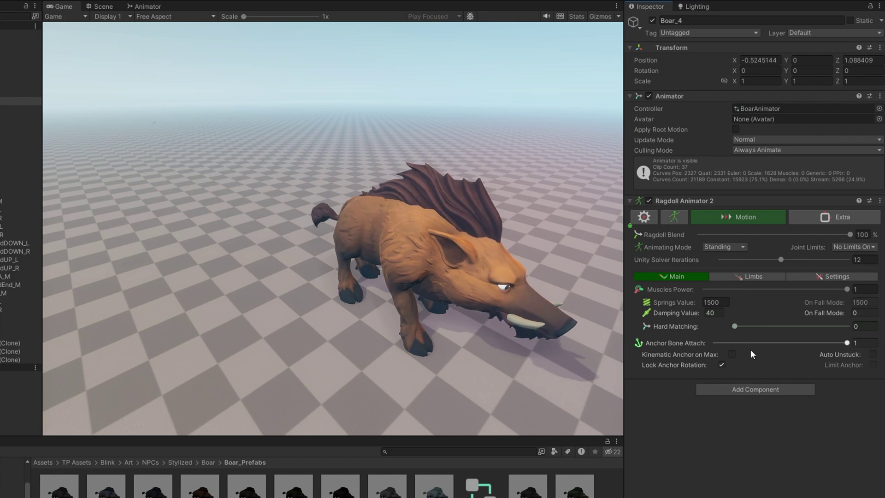
left_click_drag(743, 342, 648, 339)
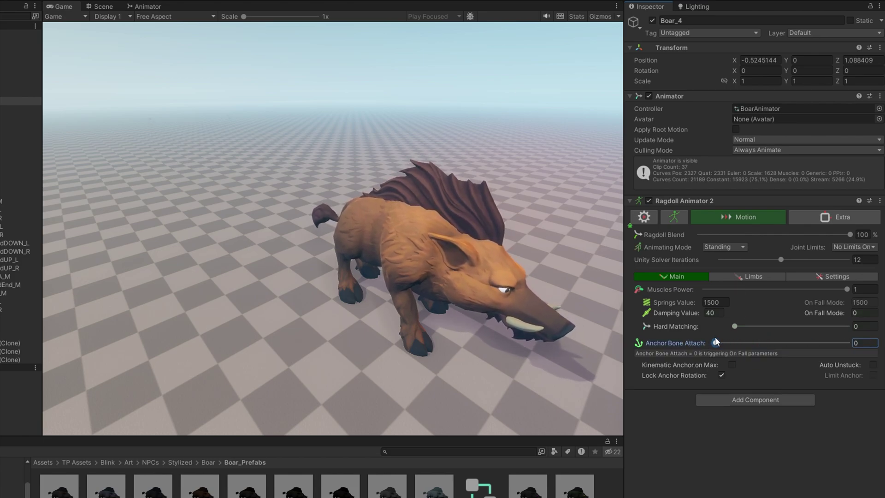
left_click_drag(740, 327, 743, 326)
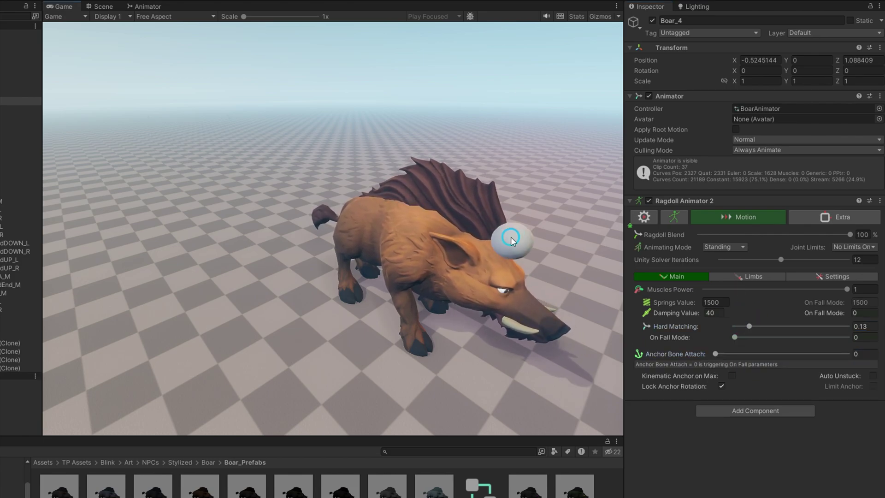
Shoot spheres at the boar's rump, back, head and front legs to test the physical reactions
left_click(372, 205)
left_click(316, 202)
left_click(369, 217)
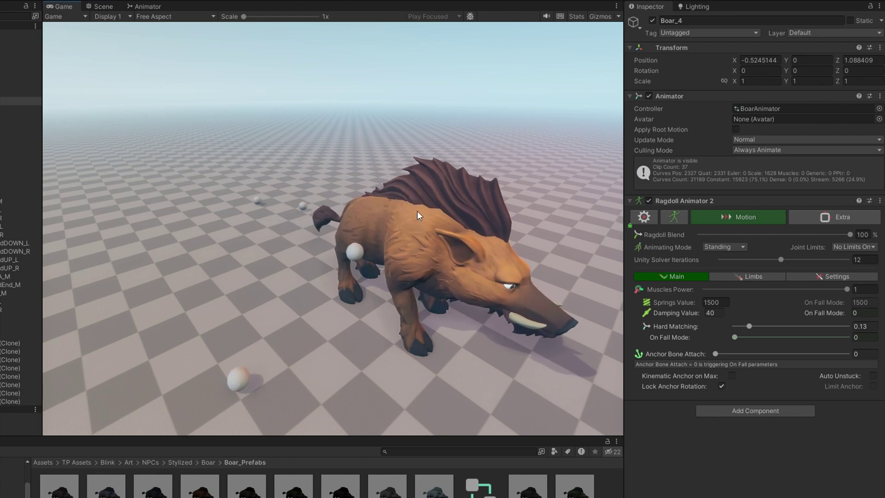
left_click(422, 210)
left_click(461, 189)
left_click(475, 234)
left_click(447, 272)
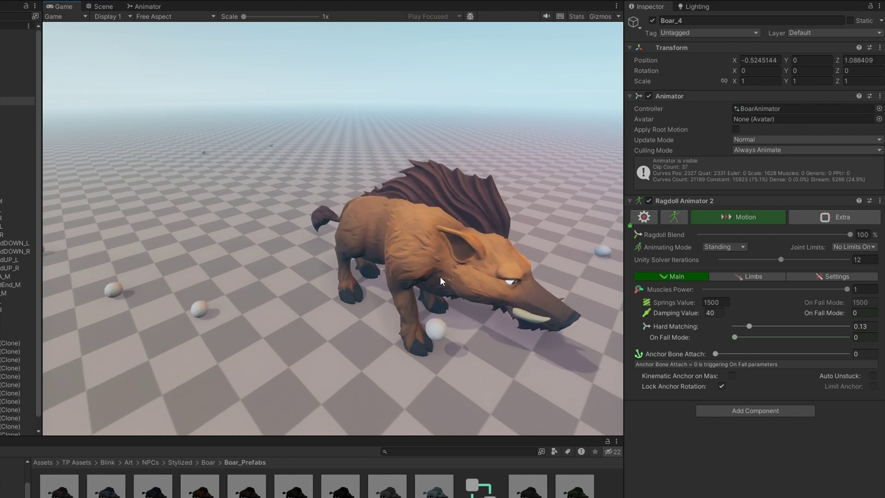
left_click(414, 307)
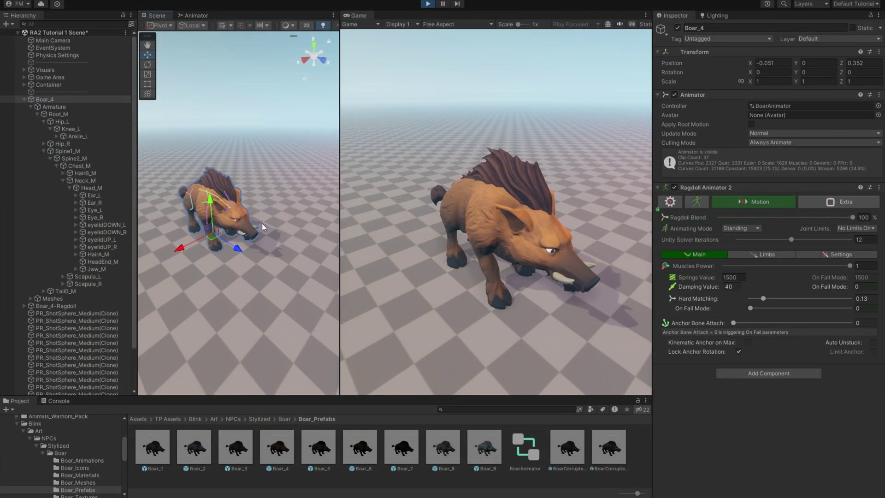
Move and turn the boar to about 132.679° on Y, and shoot spheres at its tail, back and neck
left_click_drag(219, 230, 220, 251)
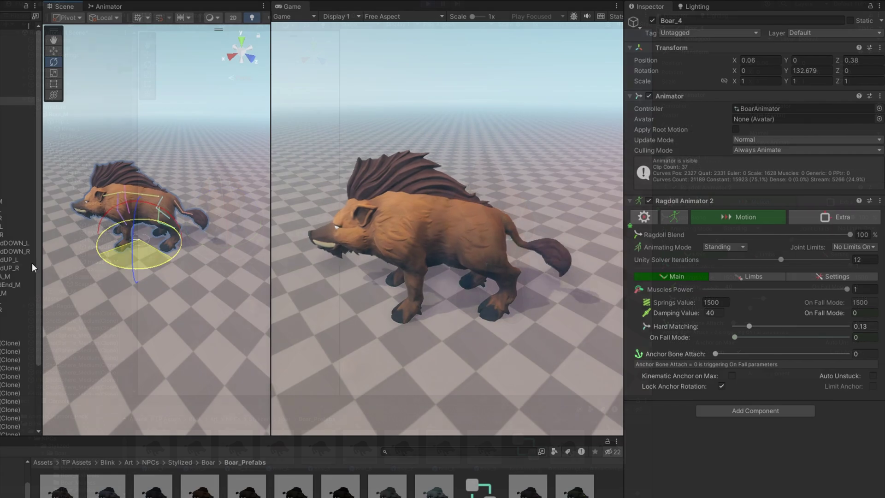
left_click(543, 227)
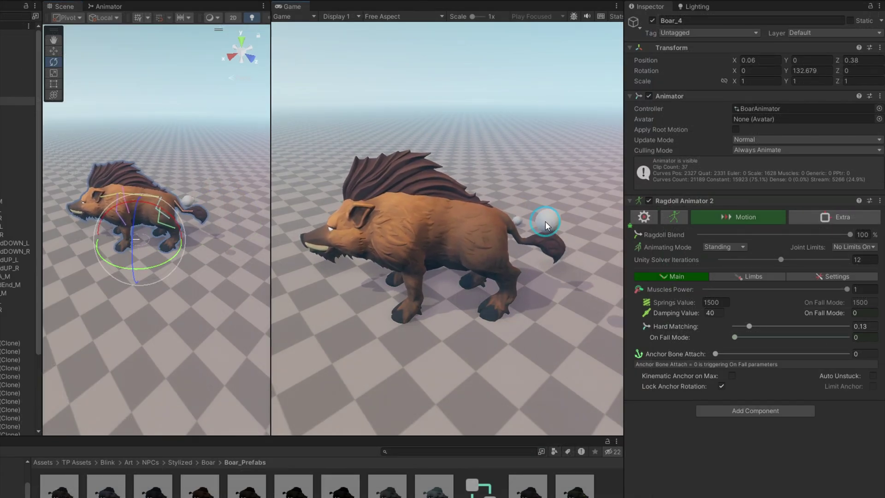
left_click(507, 201)
left_click(452, 207)
left_click(388, 212)
left_click(447, 208)
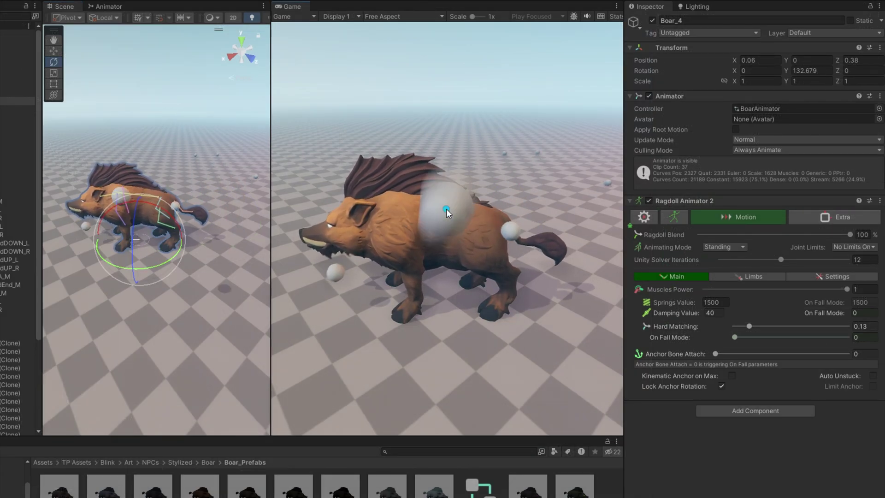
left_click(470, 211)
left_click(419, 208)
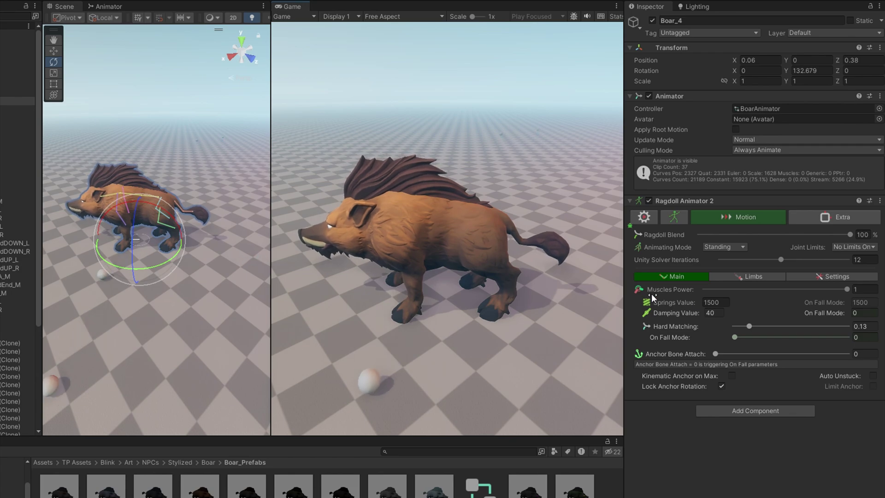
Enable the WalkForward animator parameter and shoot spheres at the walking boar to test its reactions
left_click(643, 217)
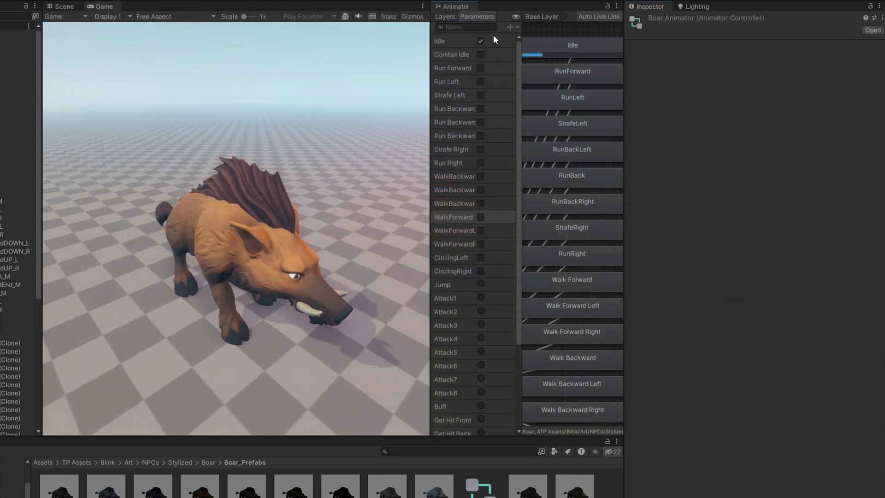
left_click(480, 216)
left_click(271, 220)
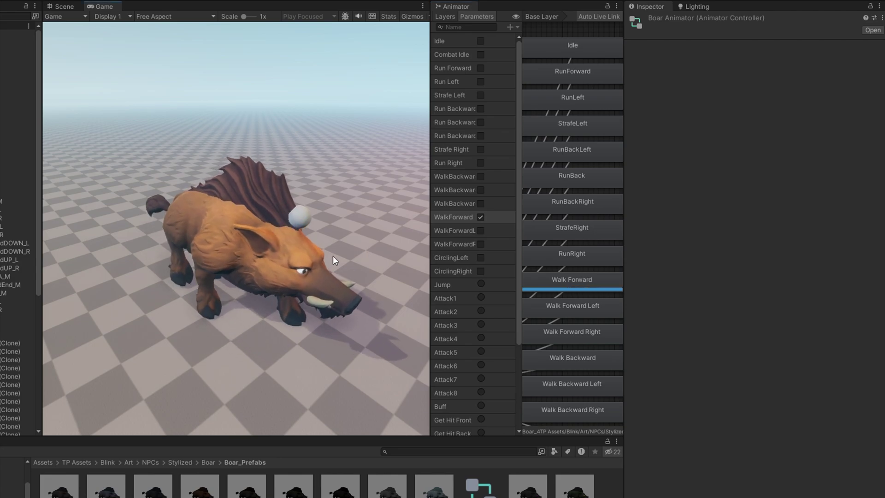
left_click(205, 196)
left_click(186, 225)
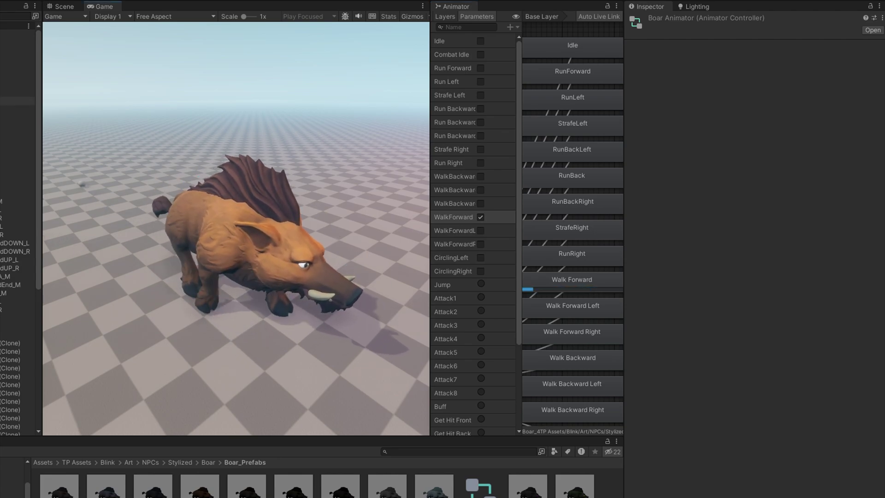
Select Boar_4, open its ragdoll's additional motion settings and toggle Apply Positions
left_click(18, 101)
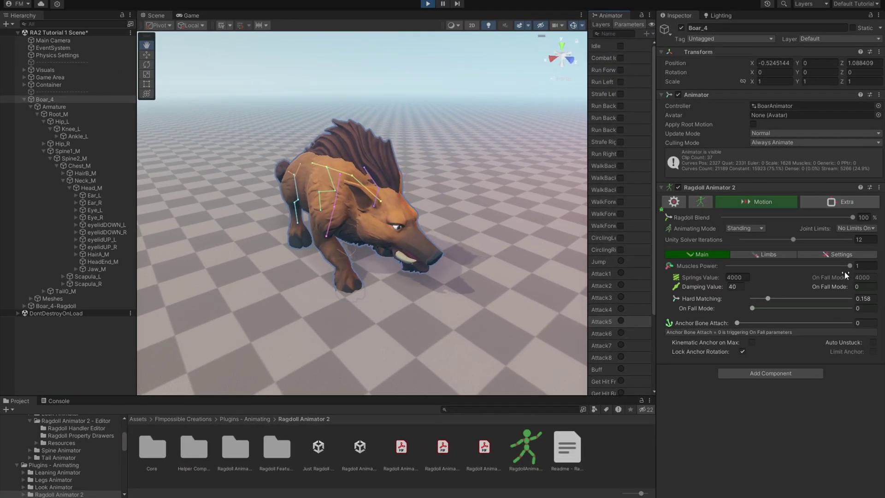
left_click(820, 254)
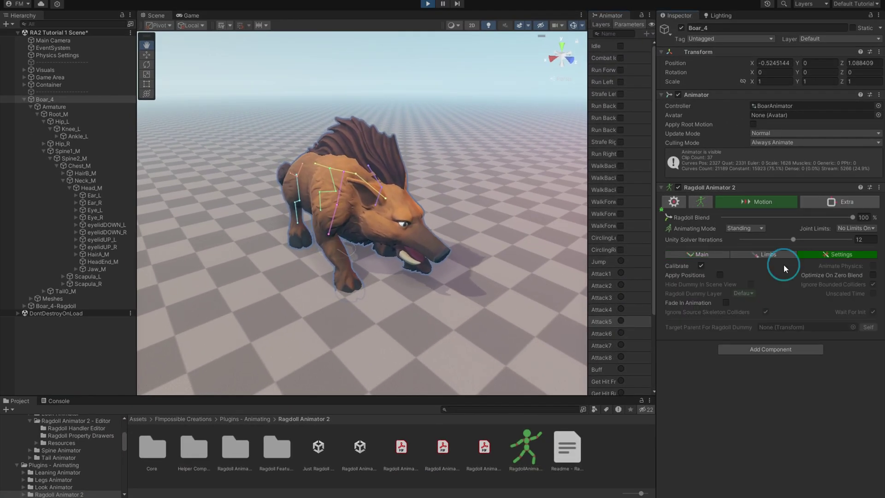
left_click(720, 275)
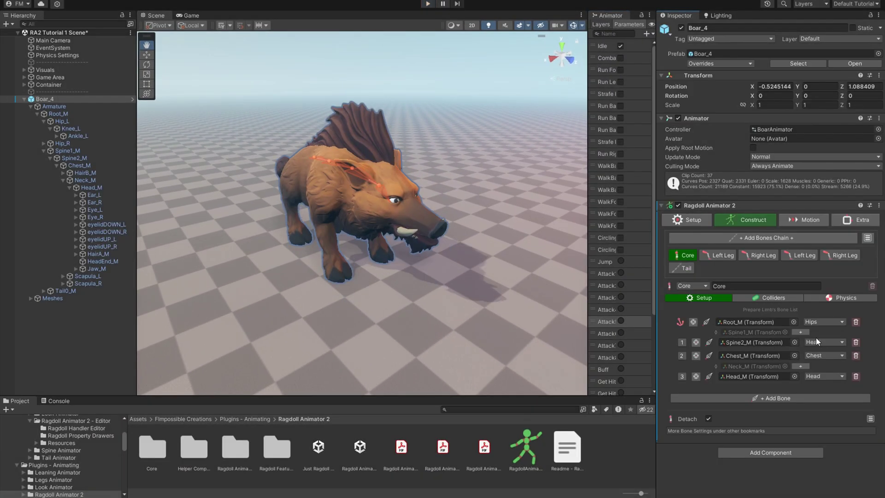
Add the Spine1_M and Neck_M bones to the Core chain, and test Attack5 in play mode by shooting spheres at the boar's shoulder
left_click(805, 333)
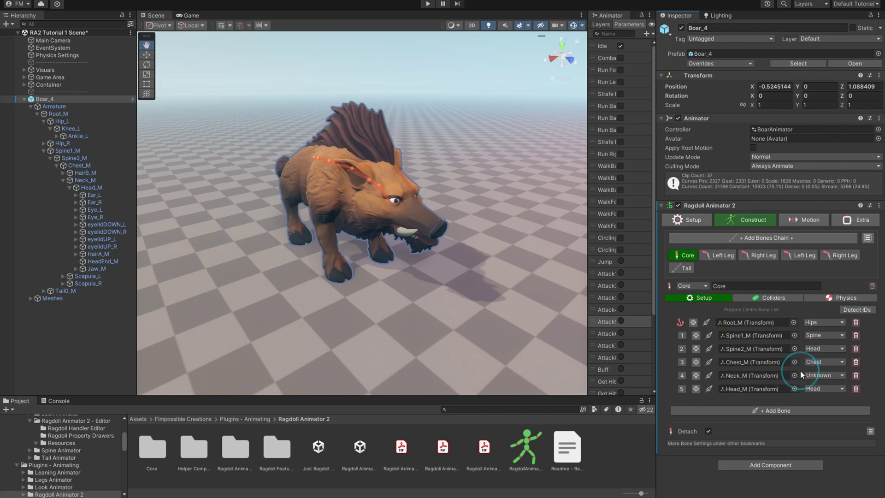
key("ctrl+p")
left_click(620, 321)
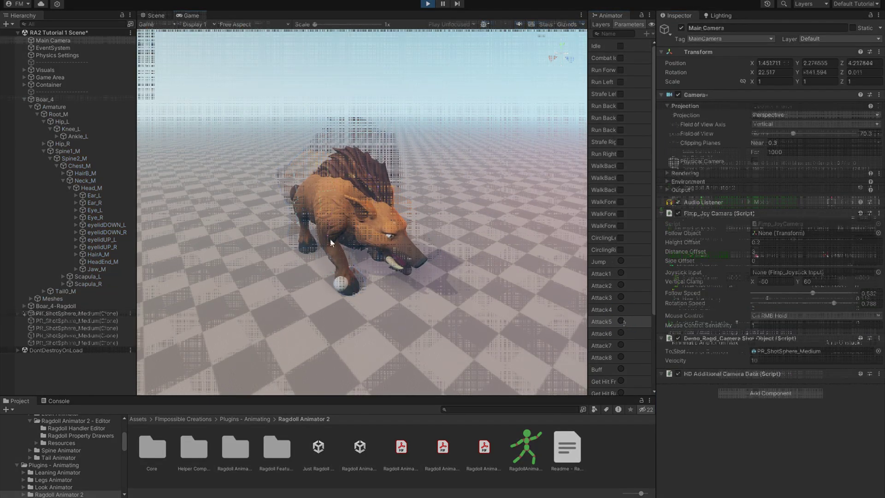
left_click(332, 228)
left_click(335, 238)
left_click(334, 225)
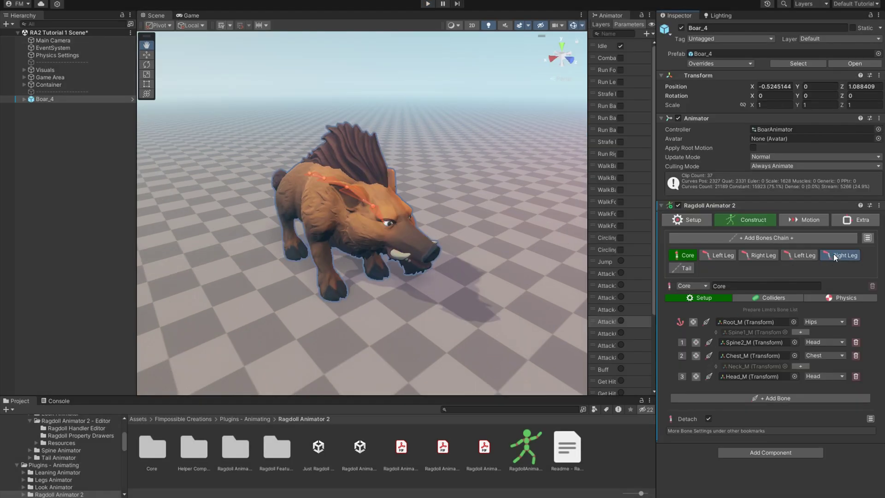
Review the boar's front right and front left leg chains, and shoot spheres at its shoulder and side in play mode
left_click(833, 254)
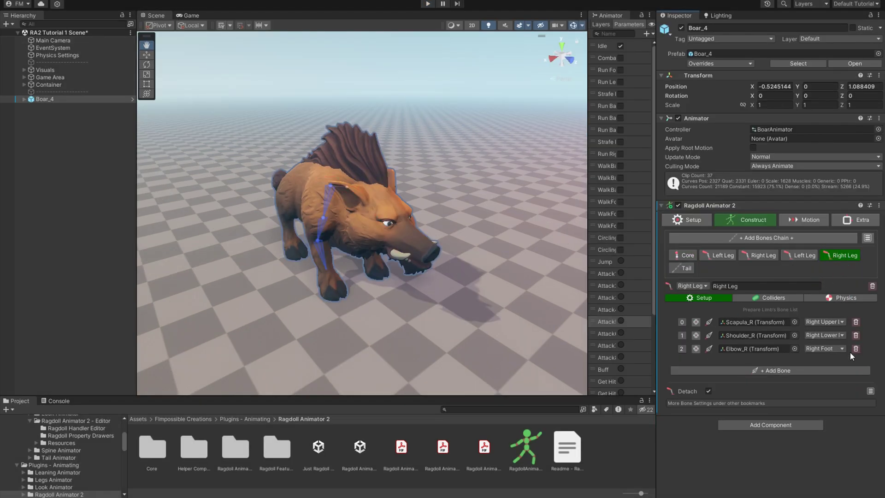
left_click(802, 257)
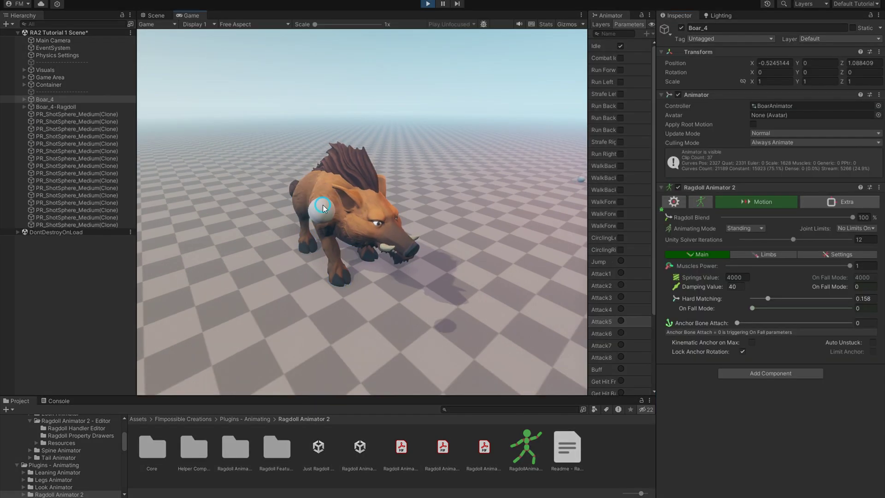
left_click(333, 225)
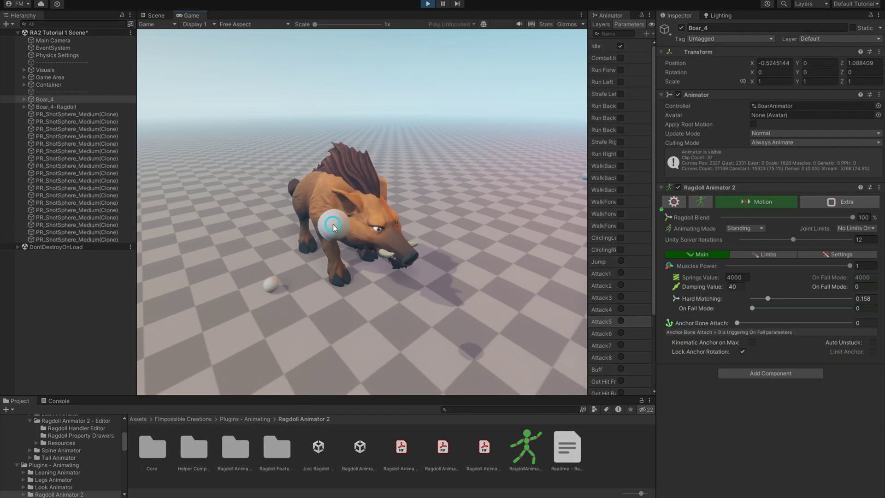
left_click(314, 210)
left_click(304, 218)
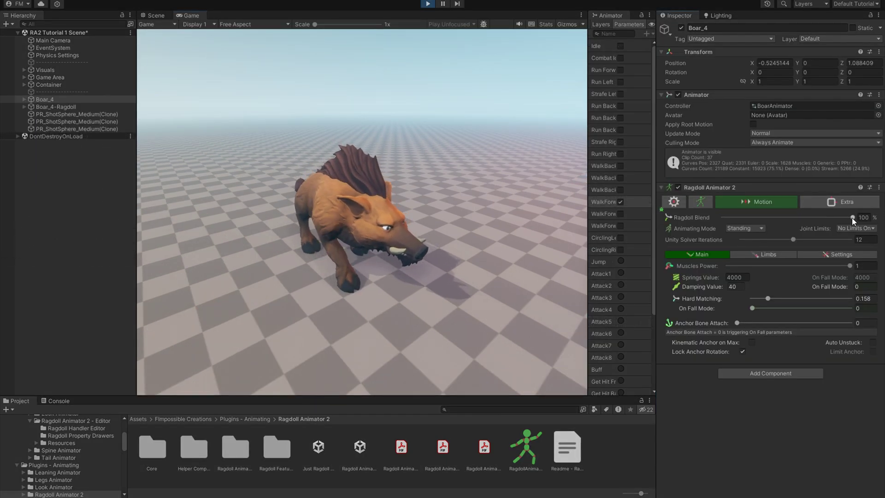
Set the Ragdoll Blend to 0% and open the list of extra ragdoll Features
left_click_drag(852, 217, 608, 222)
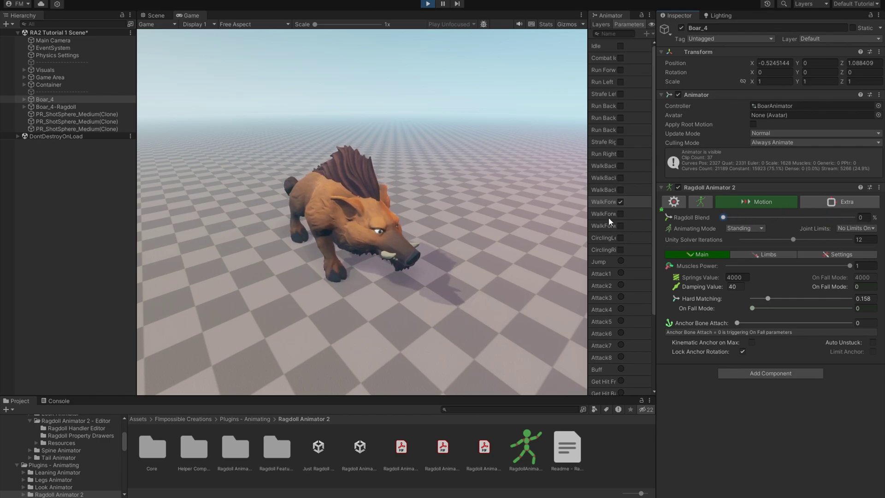
left_click(853, 202)
left_click(853, 218)
left_click(844, 233)
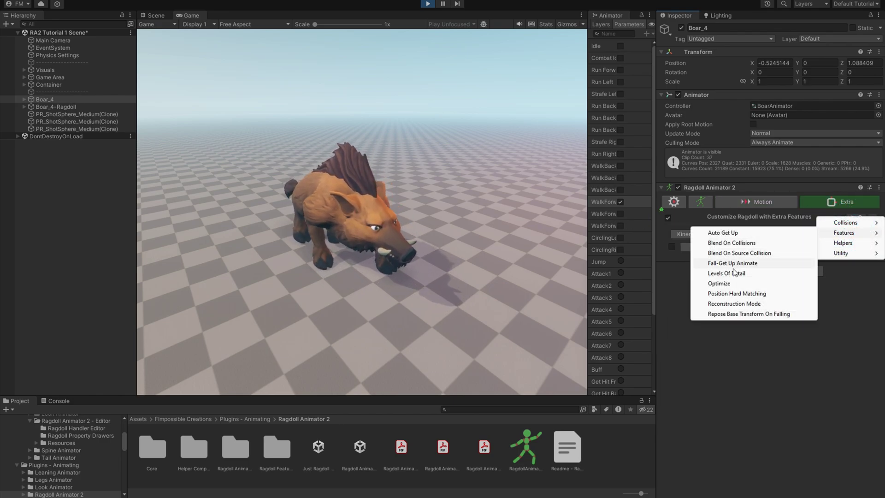
Set Hard Matching to 0.339 and Muscles Power to 0.608, and shoot spheres at the walking boar's back and neck
left_click(724, 294)
left_click(718, 261)
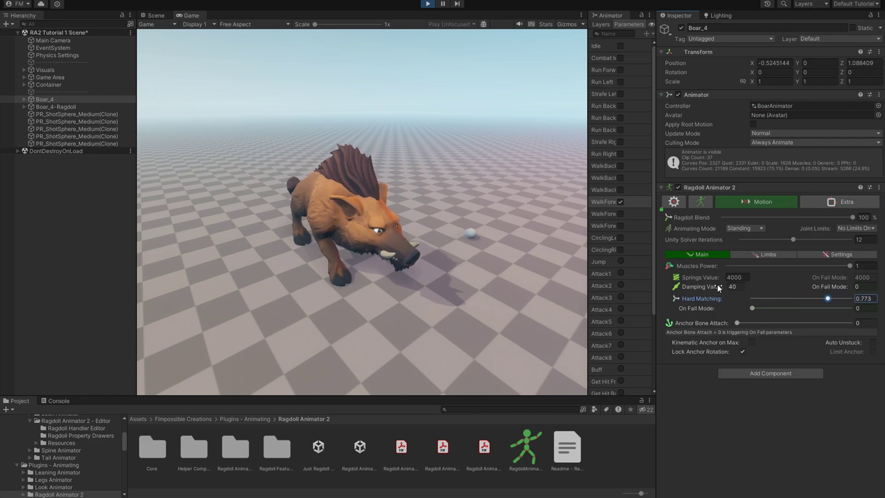
left_click(390, 193)
left_click_drag(298, 172, 362, 206)
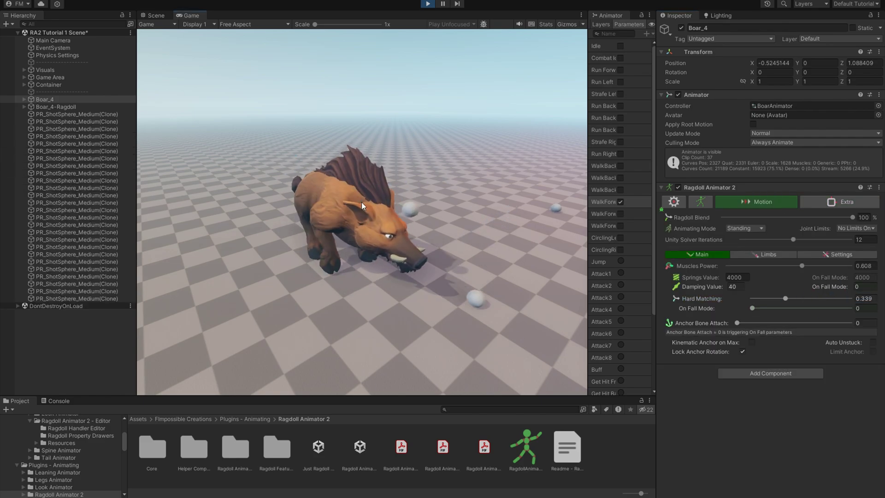